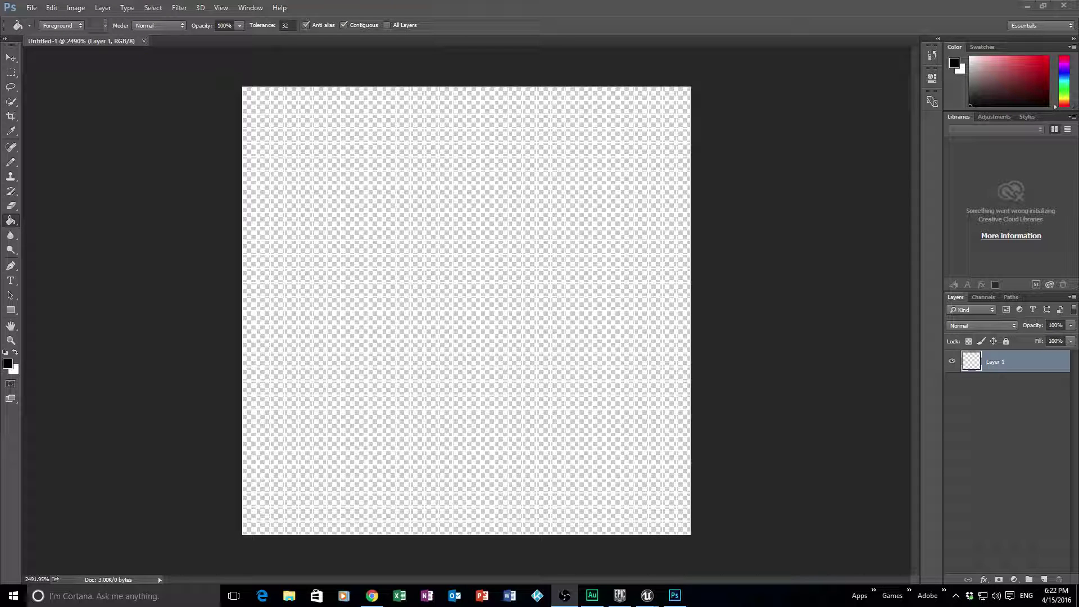
- With a 1-pixel Pencil, draw the first peak's black zigzag outline along the canvas bottom
left_click(17, 164)
left_click(14, 166)
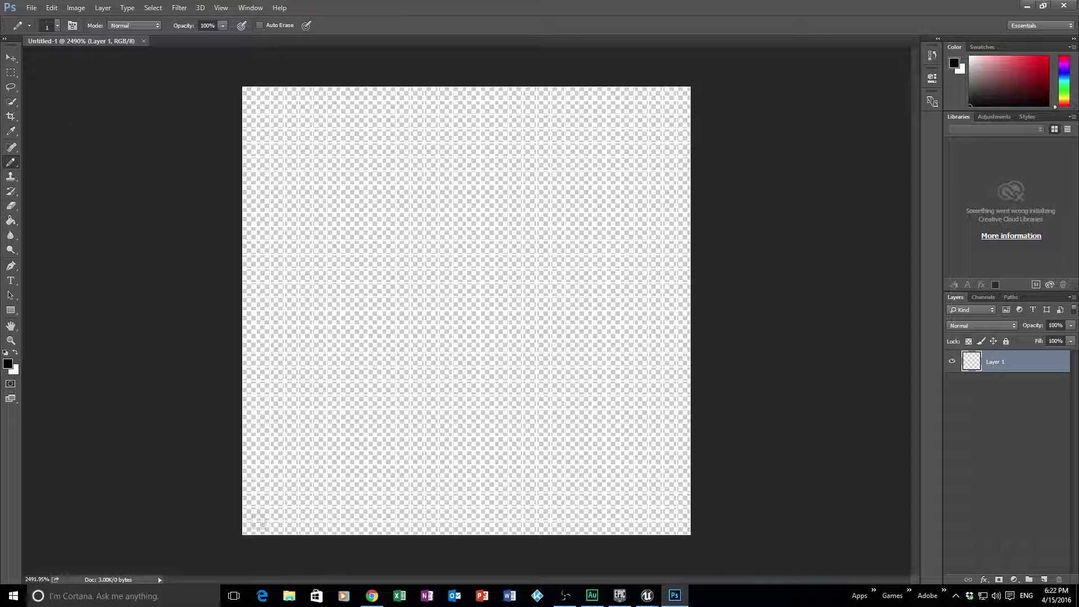
left_click(249, 528)
left_click(263, 514)
left_click(277, 500)
left_click(291, 486)
left_click(305, 471)
left_click(319, 458)
left_click(333, 443)
left_click(347, 458)
left_click(362, 471)
left_click(376, 486)
left_click(389, 500)
left_click(404, 514)
left_click(418, 528)
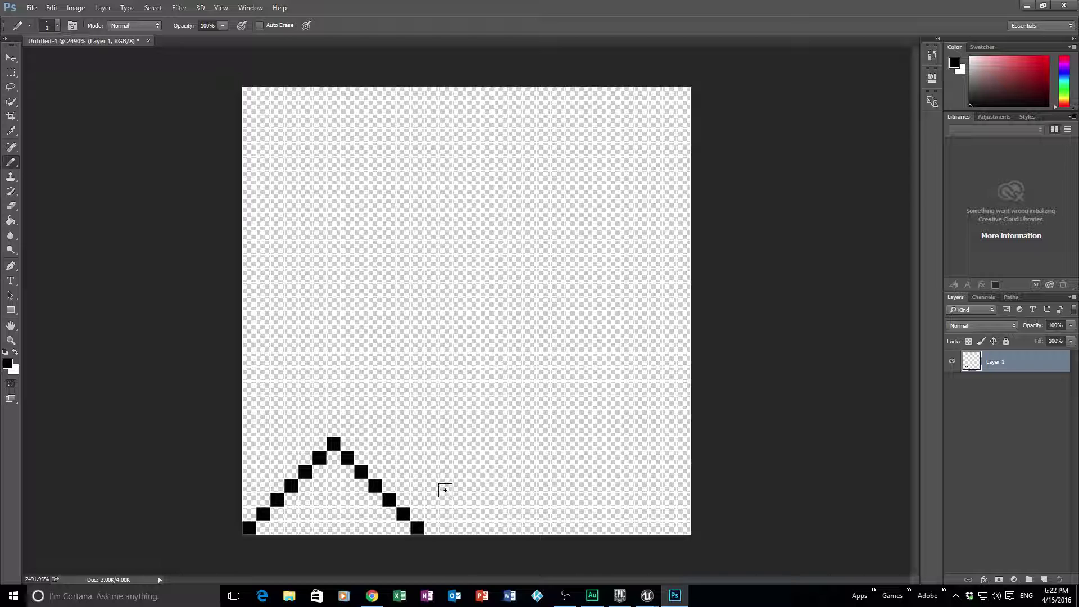
- Draw the second adjacent peak's outline, continuing a few pixels toward a third peak
left_click(432, 514)
left_click(446, 500)
left_click(460, 486)
left_click(474, 471)
left_click(488, 458)
left_click(502, 444)
left_click(516, 458)
left_click(530, 471)
left_click(544, 486)
left_click(558, 499)
left_click(572, 513)
left_click(586, 528)
left_click(600, 500)
left_click(614, 486)
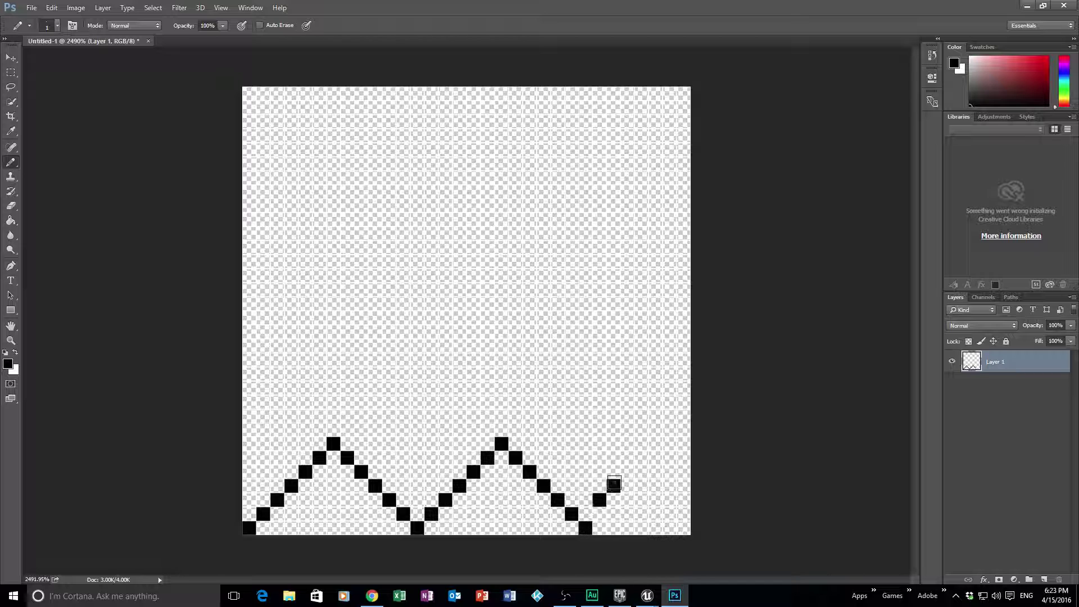
- Erase the two stray pixels started toward a third peak
left_click(11, 206)
left_click(600, 500)
left_click(614, 486)
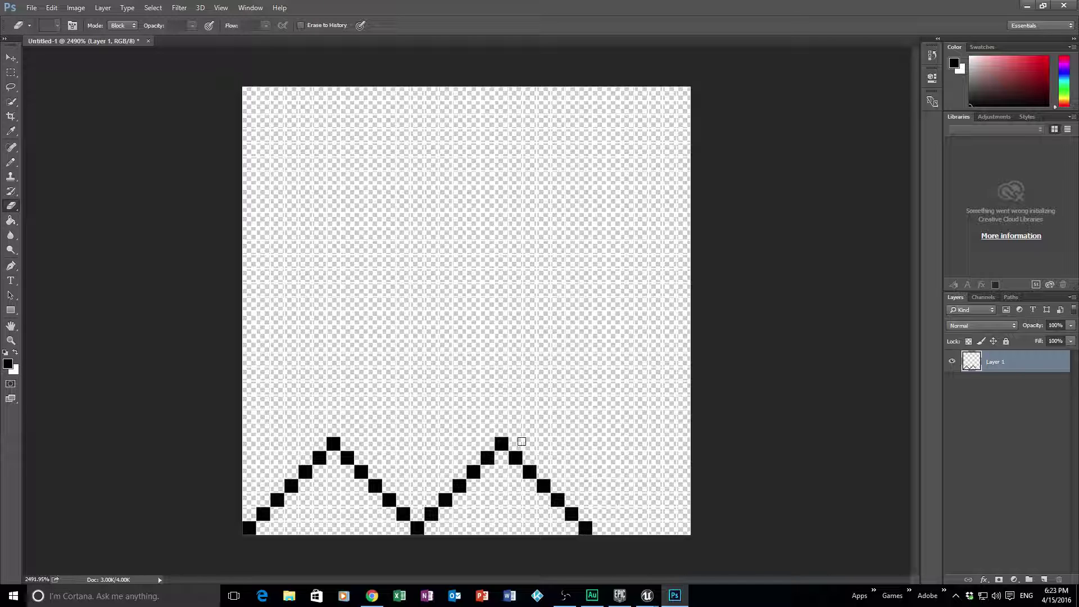
left_click(10, 161)
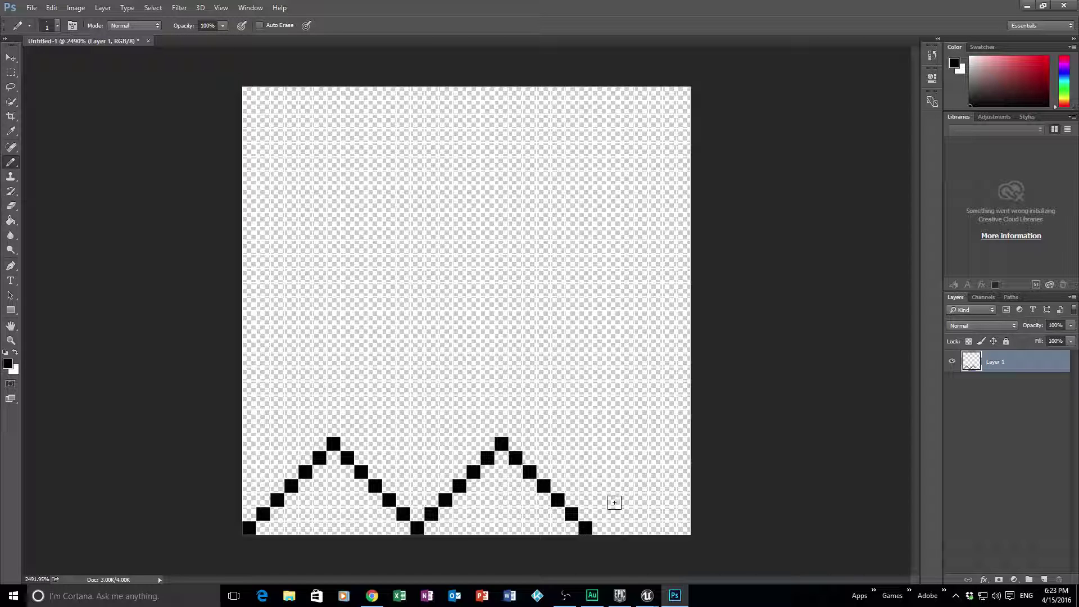
left_click(11, 58)
- Shift the outline right toward centre and bucket-fill both peaks with mid grey
left_click_drag(451, 484, 508, 484)
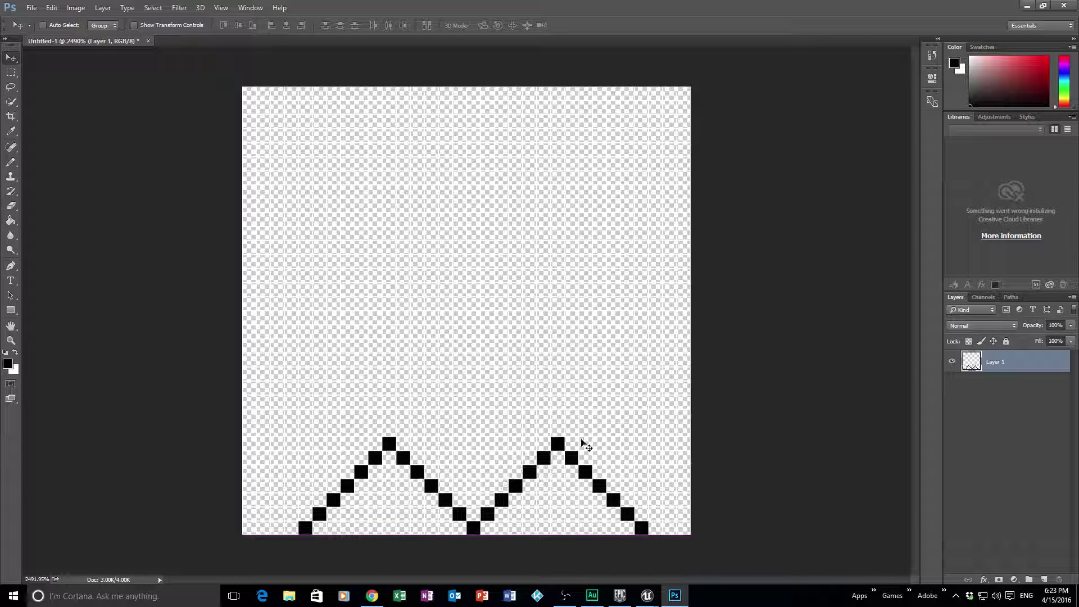
left_click(9, 220)
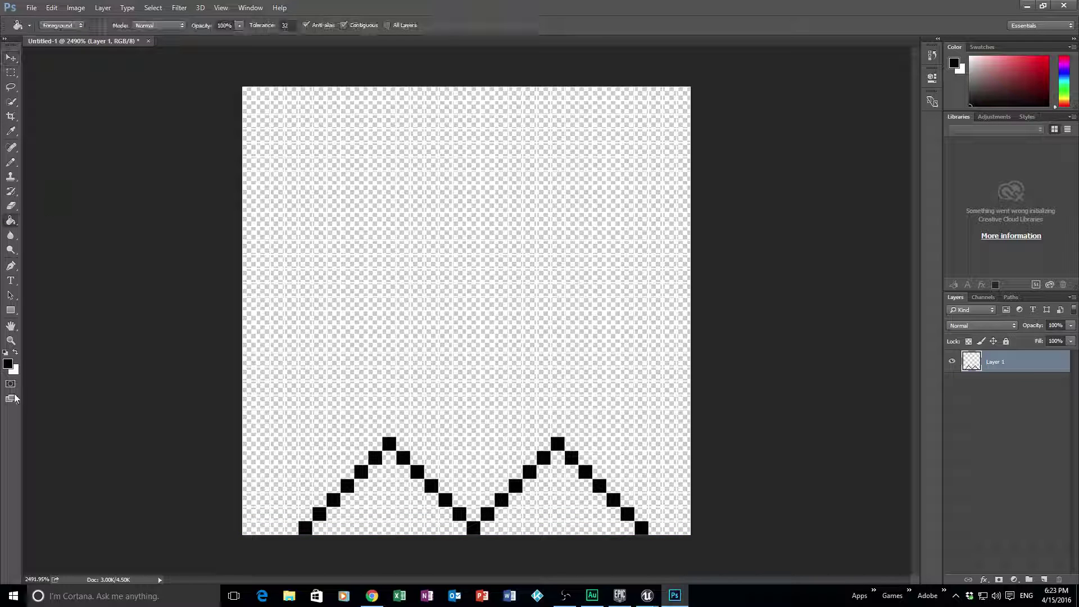
left_click(8, 364)
left_click(392, 180)
left_click_drag(392, 181, 393, 204)
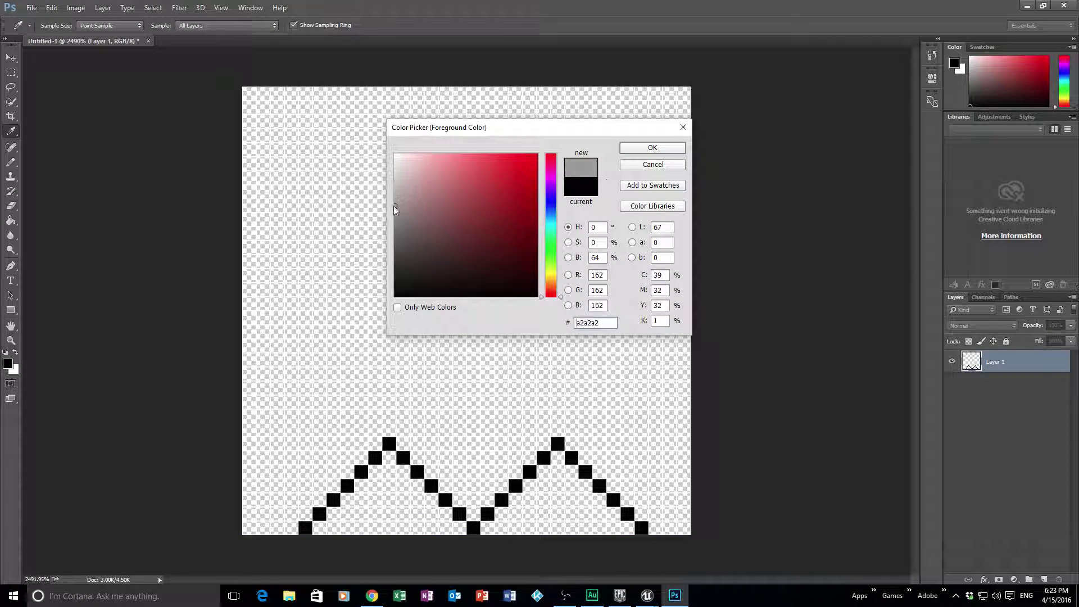
left_click(653, 147)
left_click(414, 513)
left_click(563, 514)
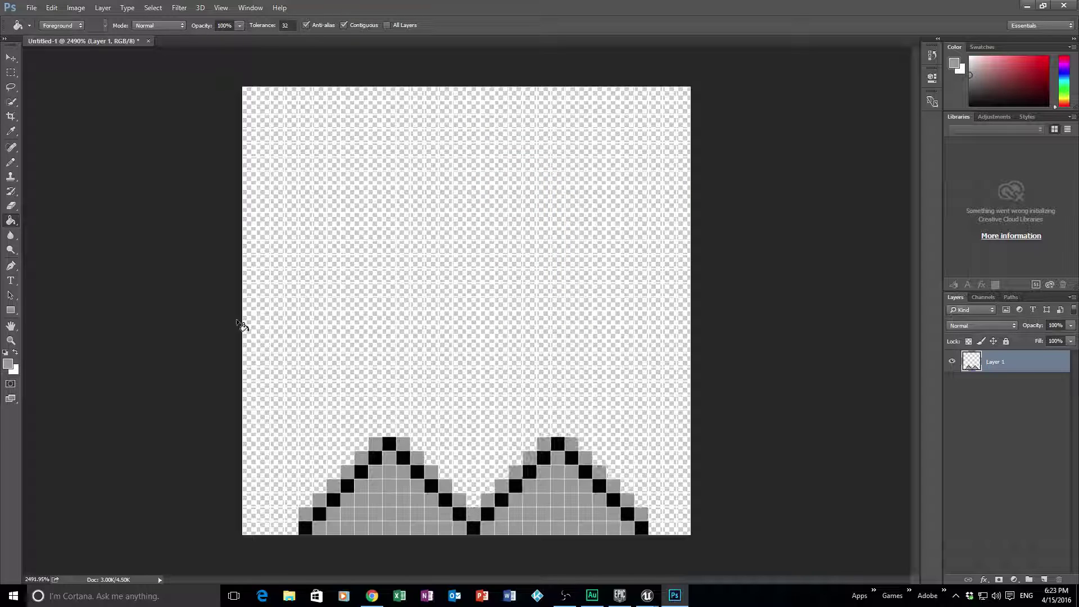
- Erase the stray grey cells spilling outside both peaks' black outlines
left_click(9, 208)
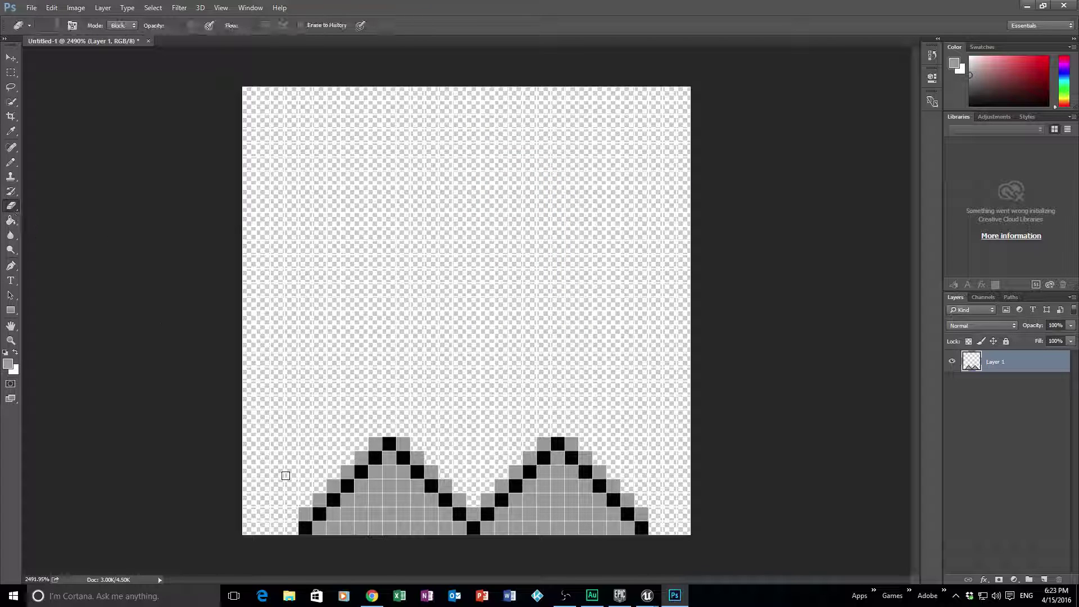
mouse_move(378, 437)
left_mouse_down()
mouse_move(467, 497)
mouse_move(453, 484)
mouse_move(473, 514)
mouse_move(559, 427)
mouse_move(610, 471)
left_mouse_up()
mouse_move(649, 510)
left_mouse_down()
mouse_move(617, 483)
mouse_move(634, 499)
left_mouse_up()
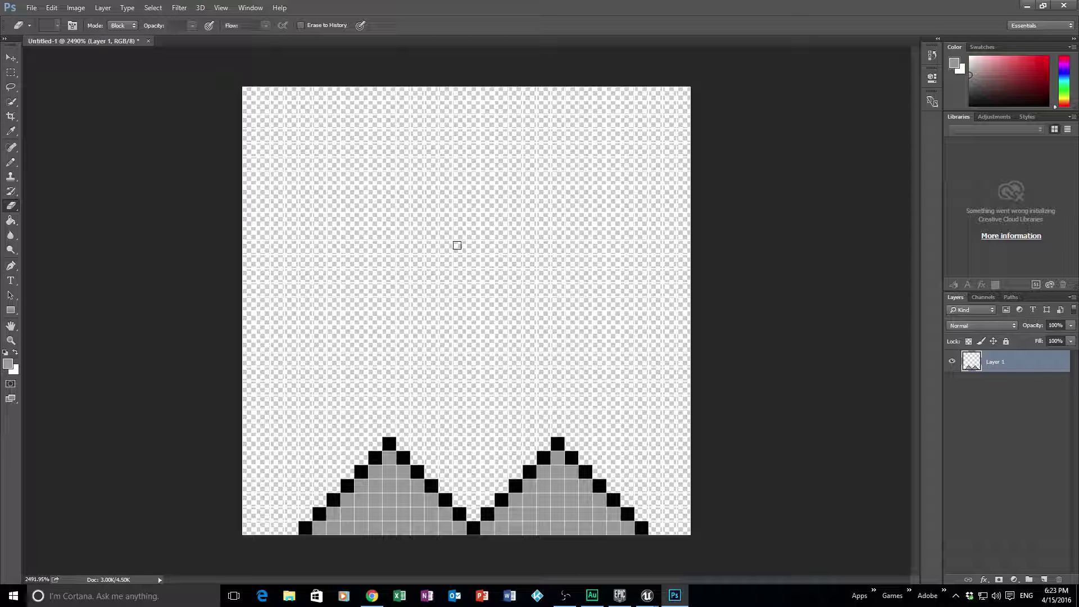
left_click(32, 8)
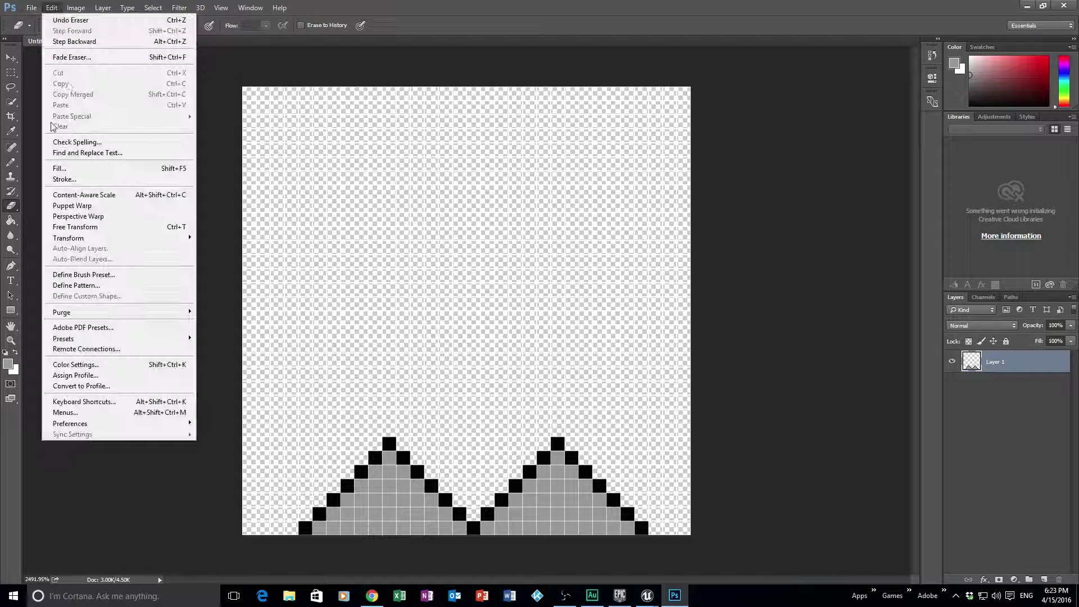
- In Save As, browse to D:\Unreal\Projects\YT\SourceFiles\Tiles
left_click(66, 136)
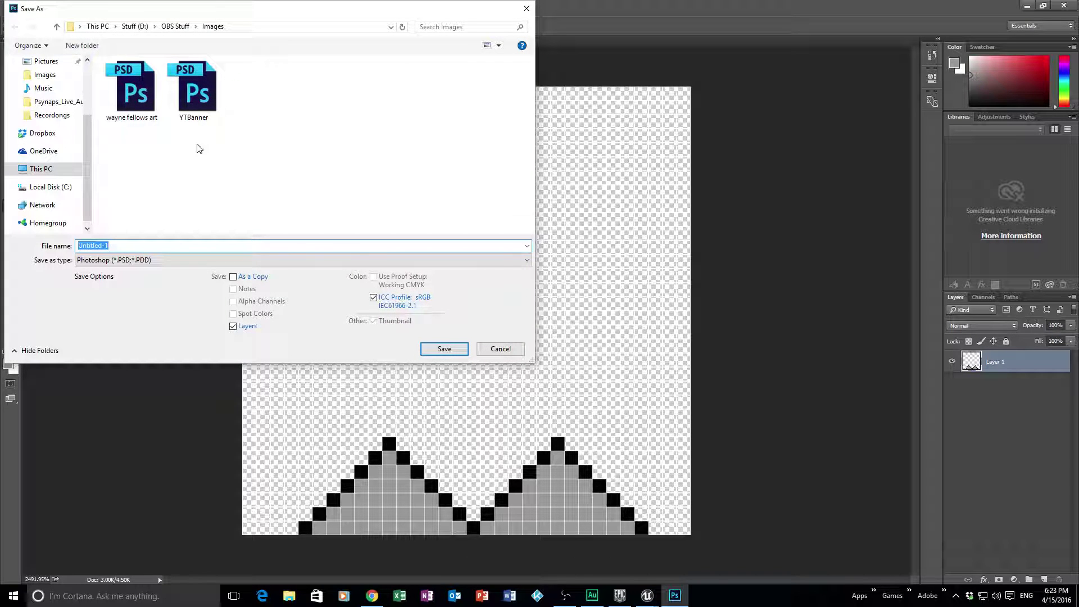
left_click(135, 27)
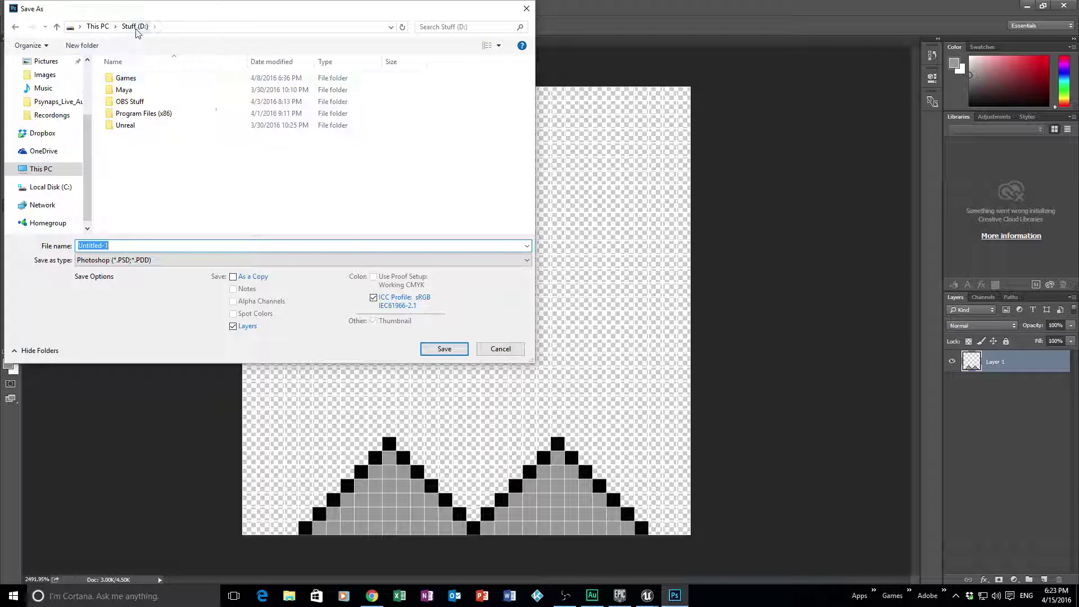
double_click(130, 126)
double_click(135, 91)
double_click(131, 78)
double_click(124, 125)
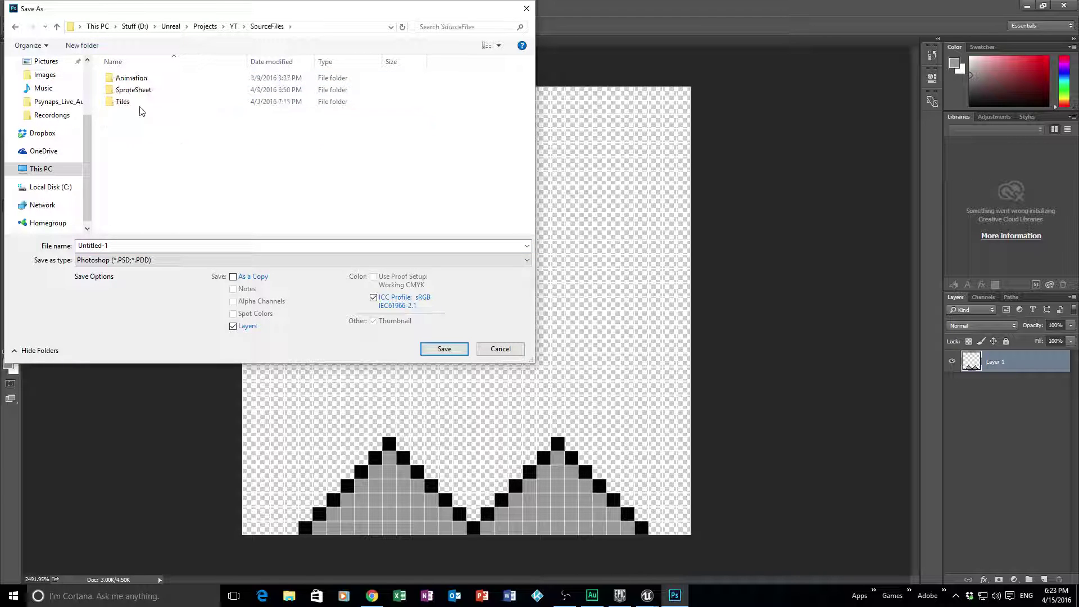
double_click(123, 102)
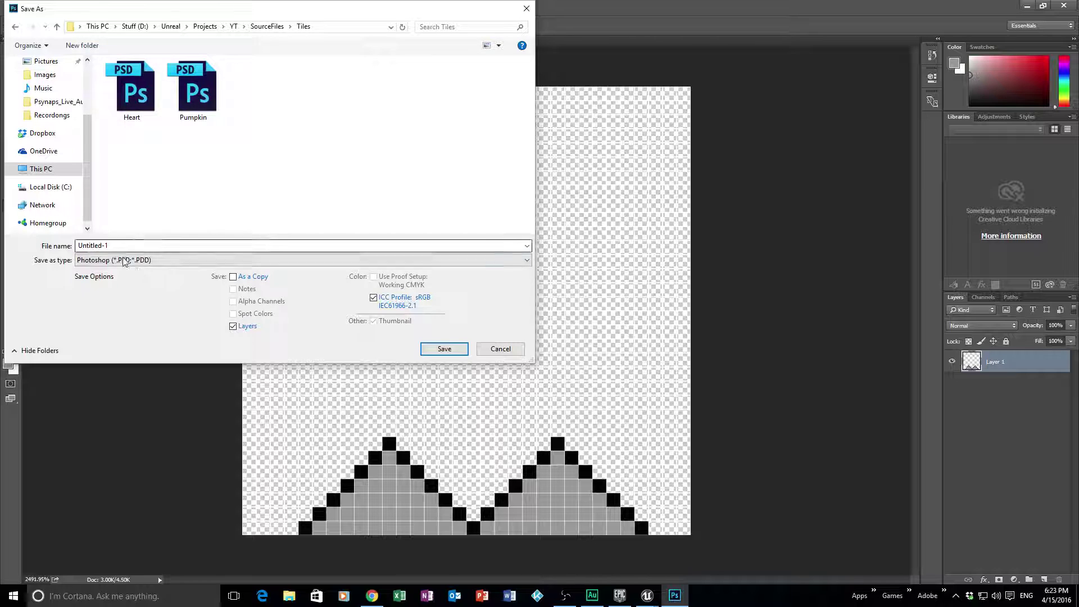
- Set the format to PNG, enter the new file name, and save with default PNG options
left_click(84, 259)
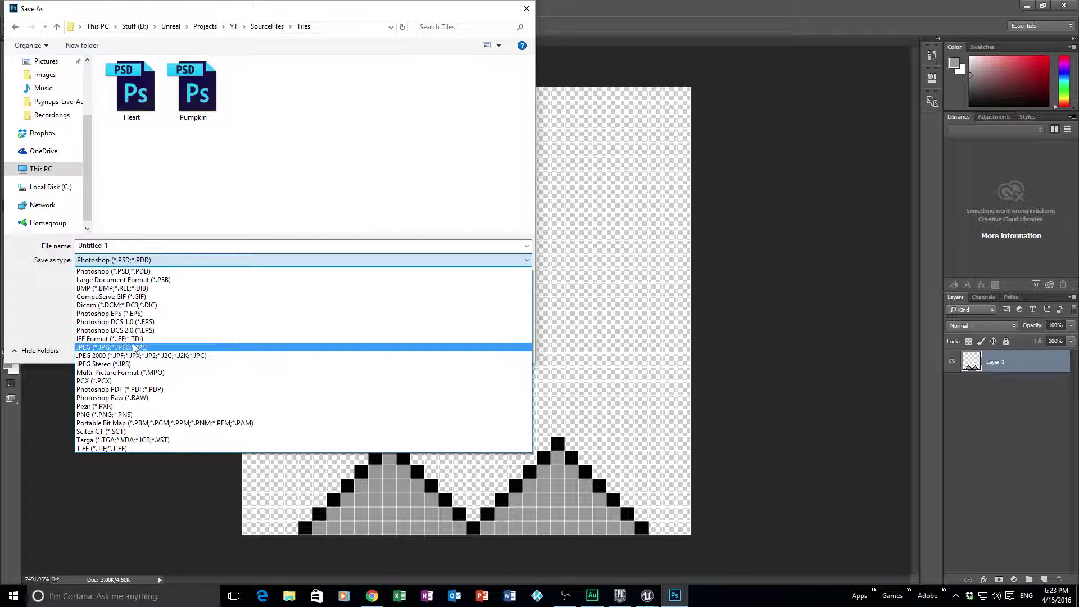
left_click(118, 415)
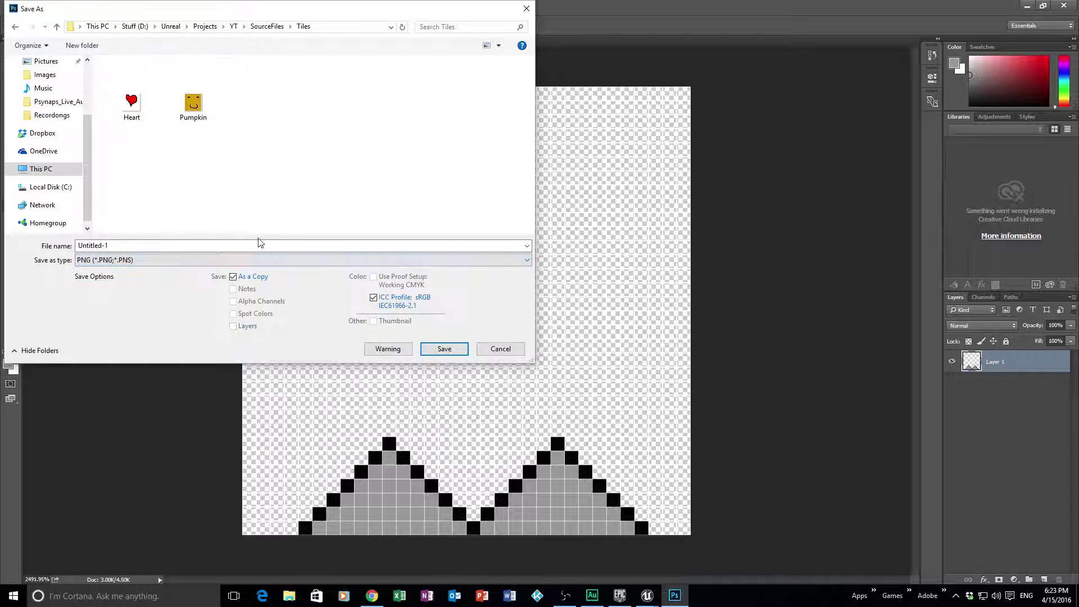
left_click_drag(123, 243, 55, 242)
type("Spikes")
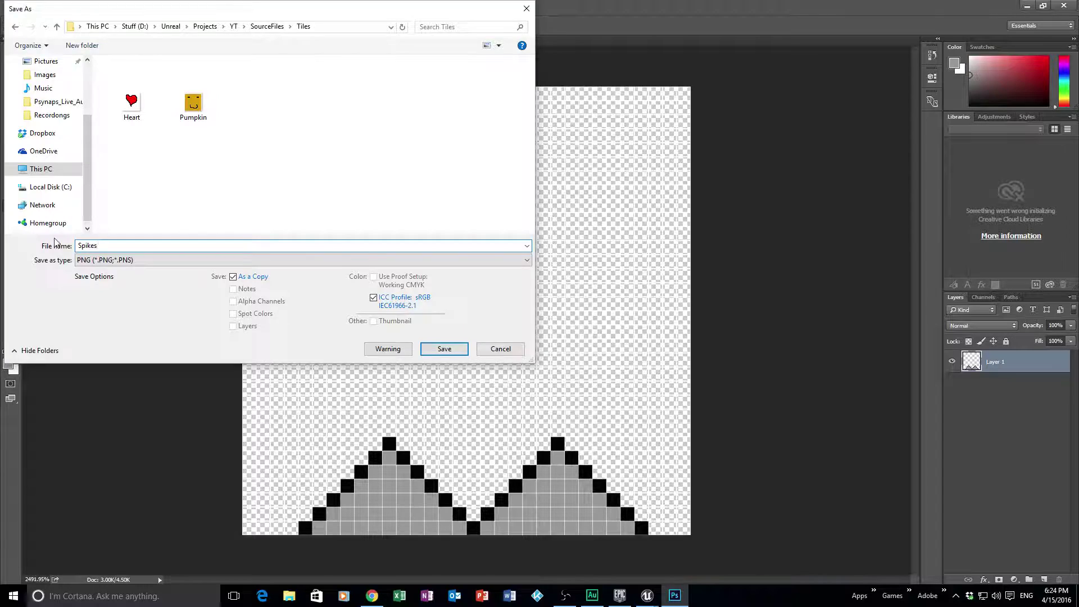
key("Return")
left_click(578, 186)
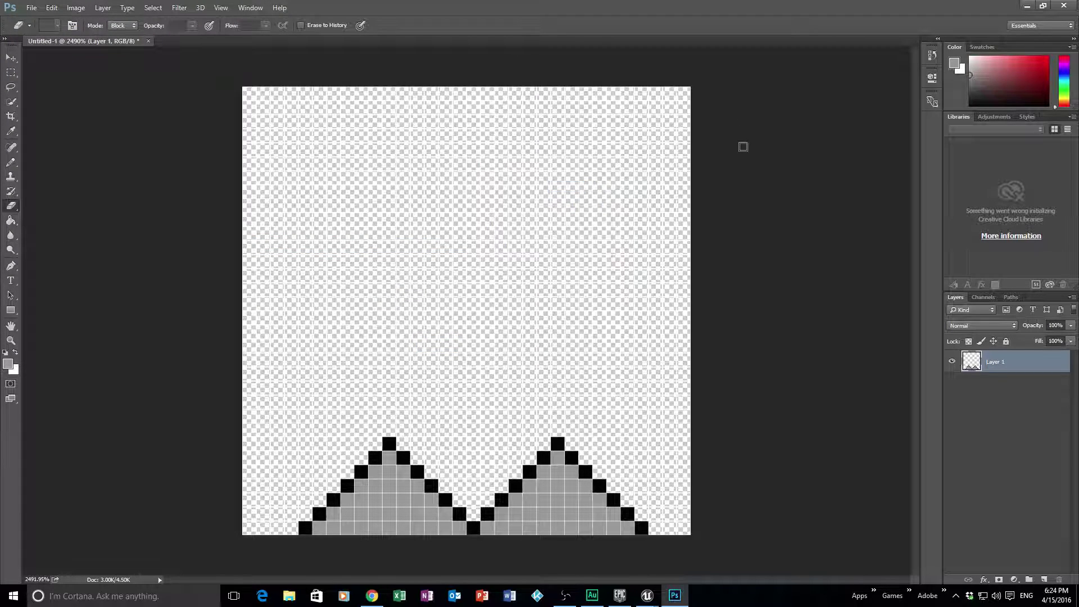
- Switch to the YT project's Unreal Editor and start playing the level
mouse_move(648, 596)
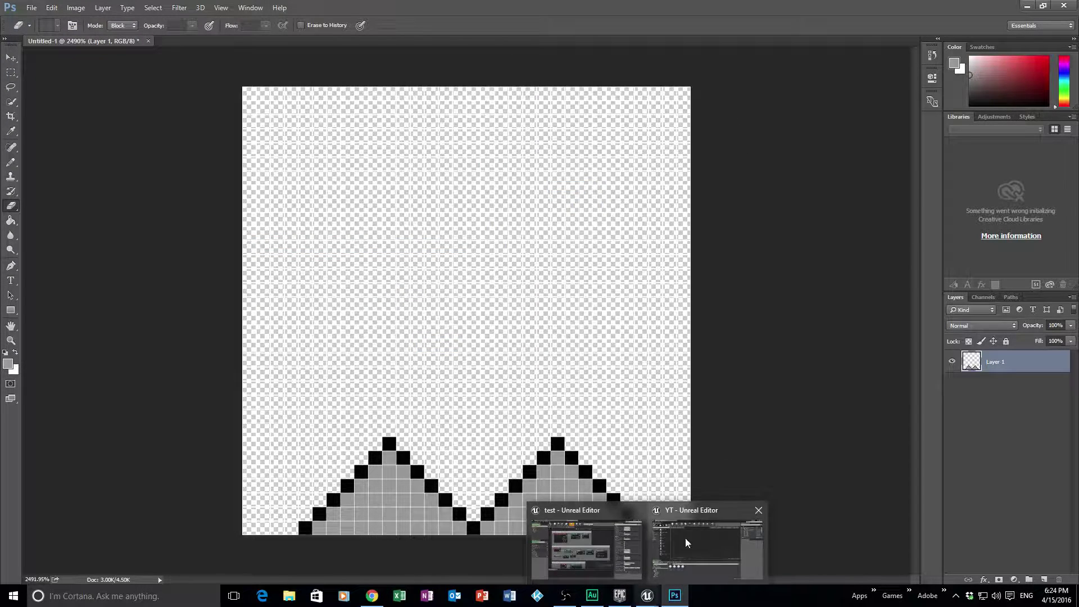
left_click(669, 540)
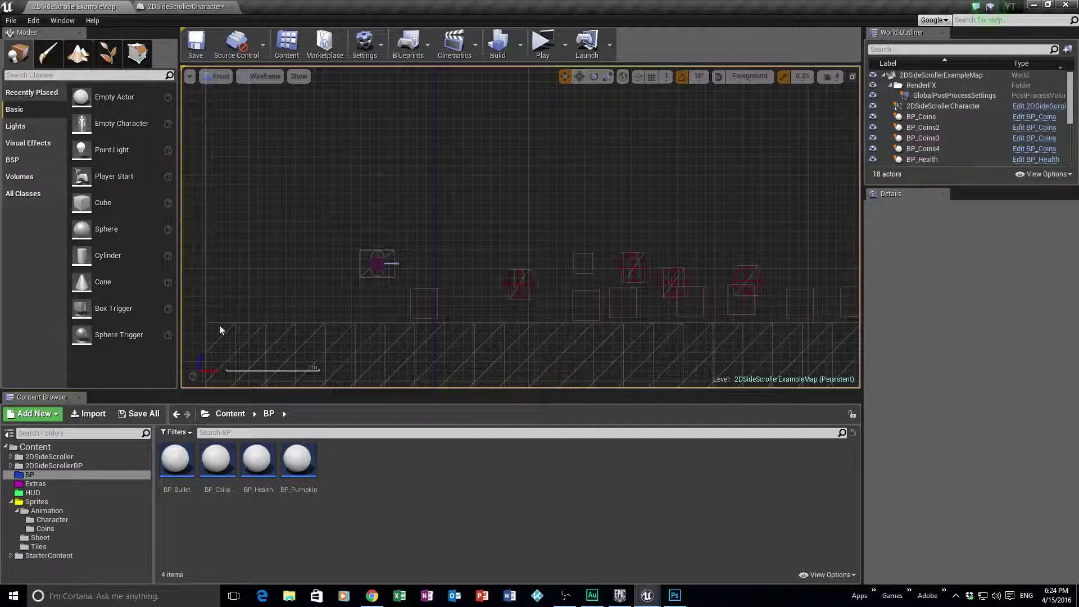
left_click(538, 56)
- Walk the character left and right, jump once, then stop the preview with Esc
key("Left")
key("Right")
key("Left")
key("Right")
key("space")
key("Left")
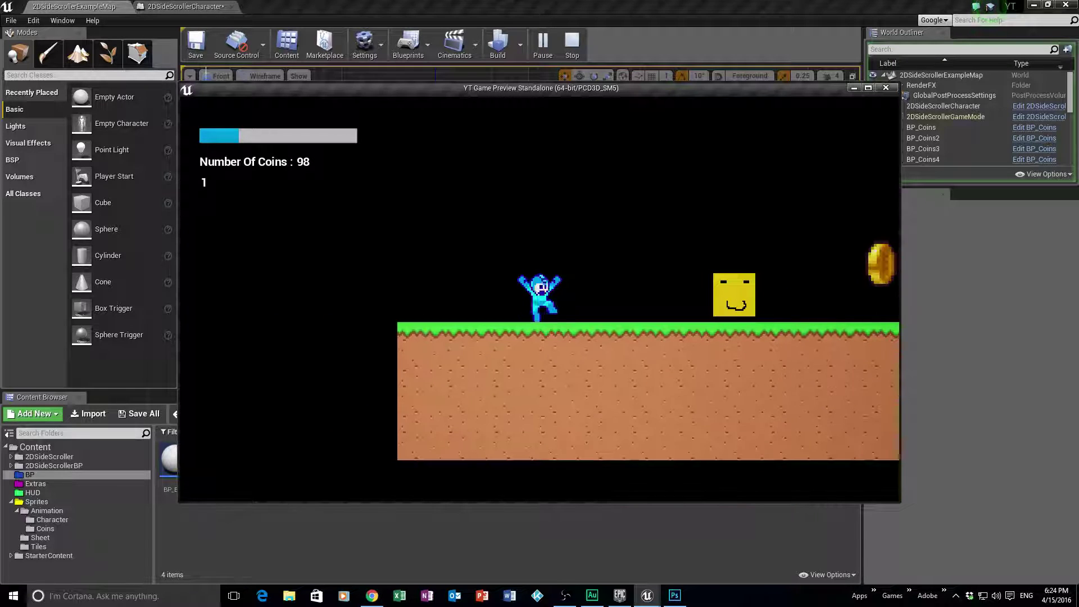
key("Right")
key("Left")
key("Right")
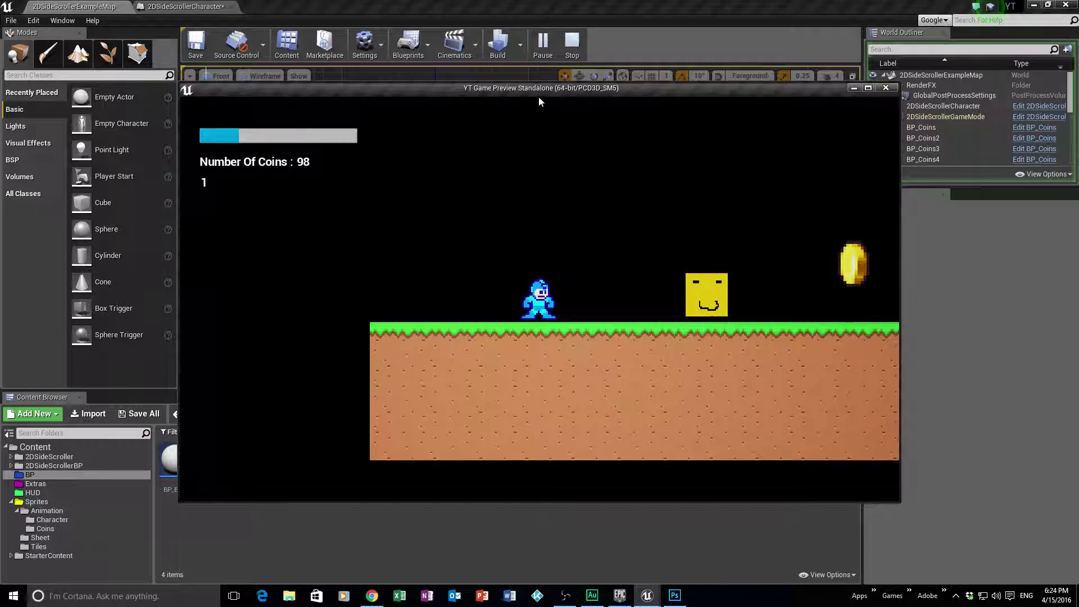
key("Escape")
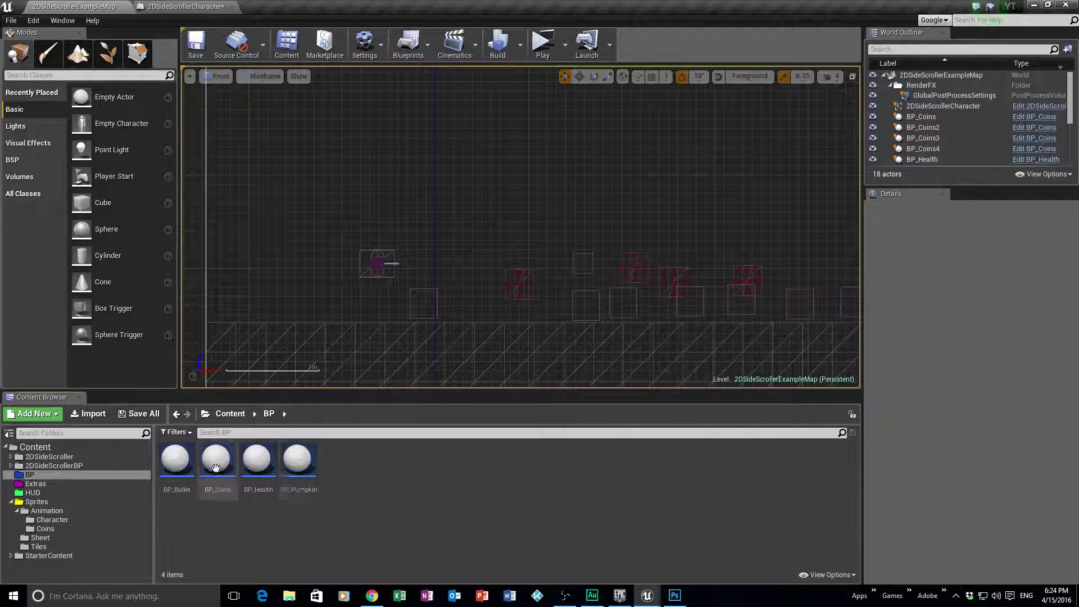
- Create a new Actor Blueprint Class named BP_Spikes in the BP folder
right_click(353, 493)
left_click(295, 525)
right_click(336, 504)
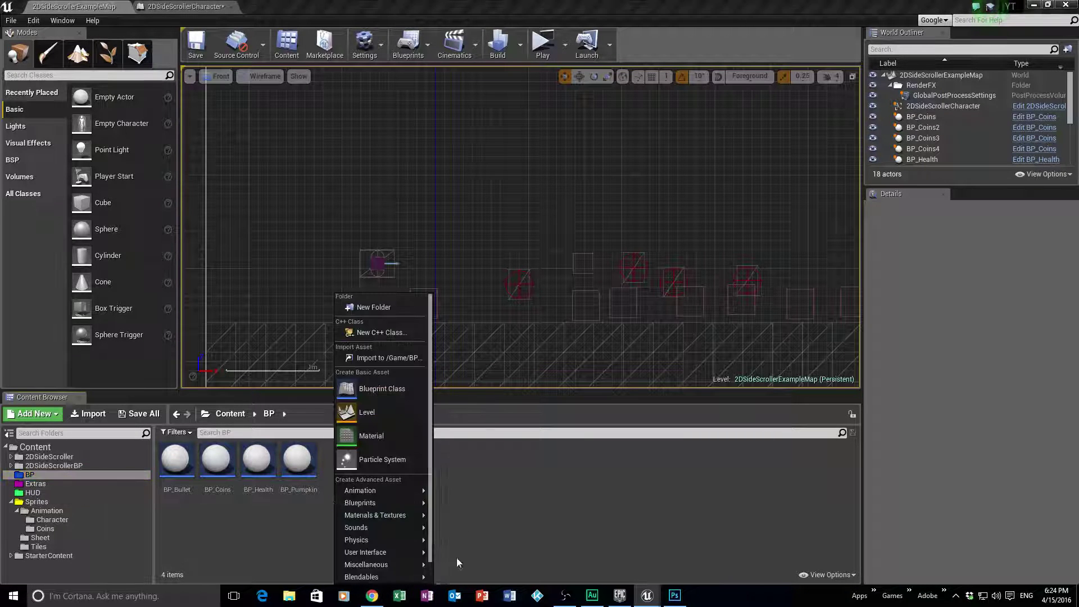
left_click(374, 390)
left_click(438, 197)
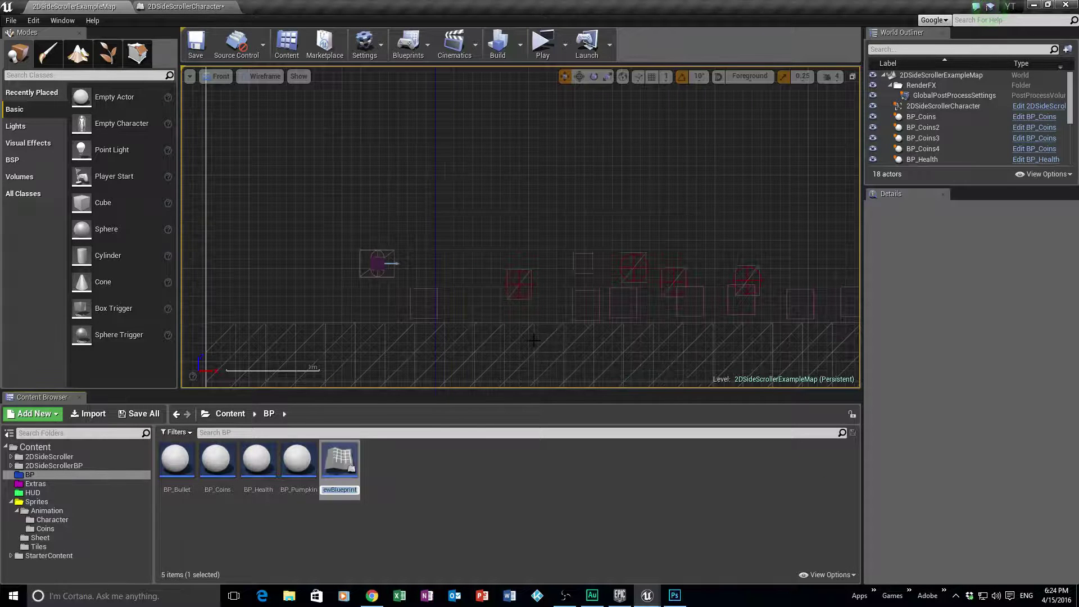
type("BP_")
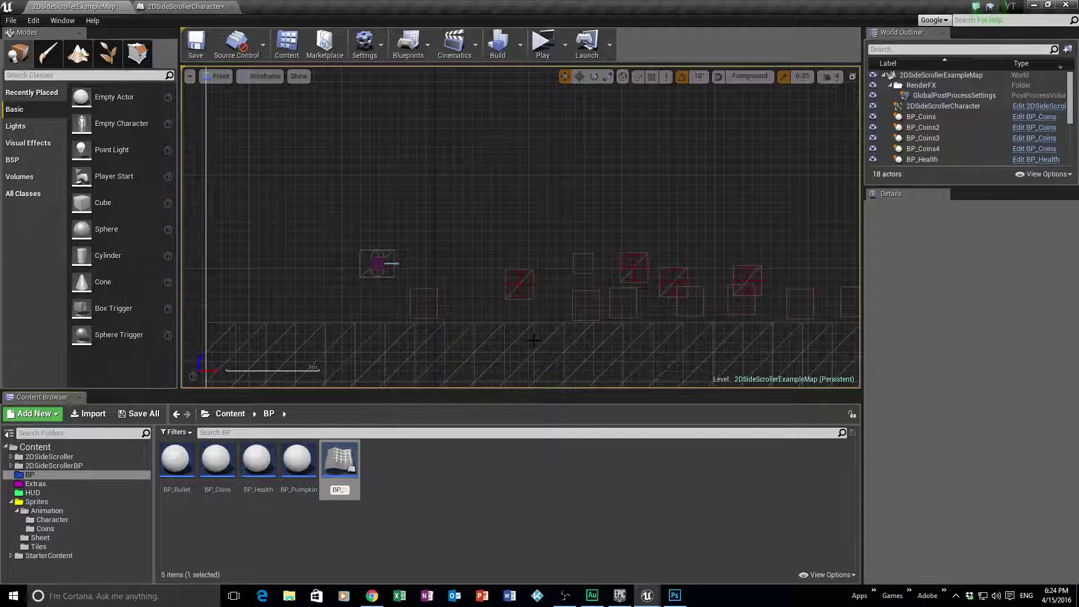
type("Spikes")
key("Return")
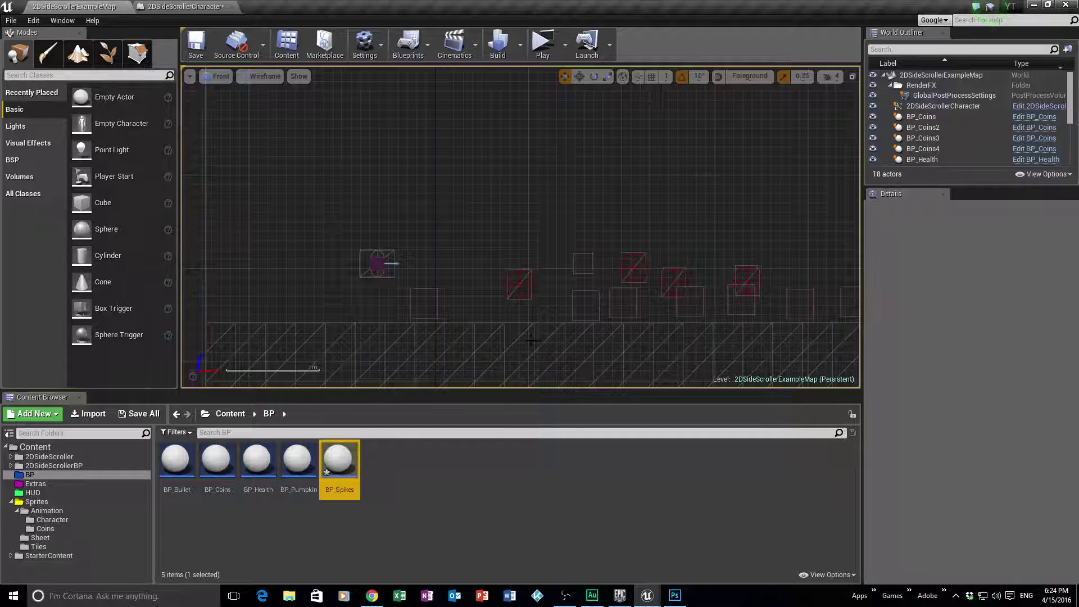
- Show the Sprites > Tiles folder in the Content Browser
left_click(467, 465)
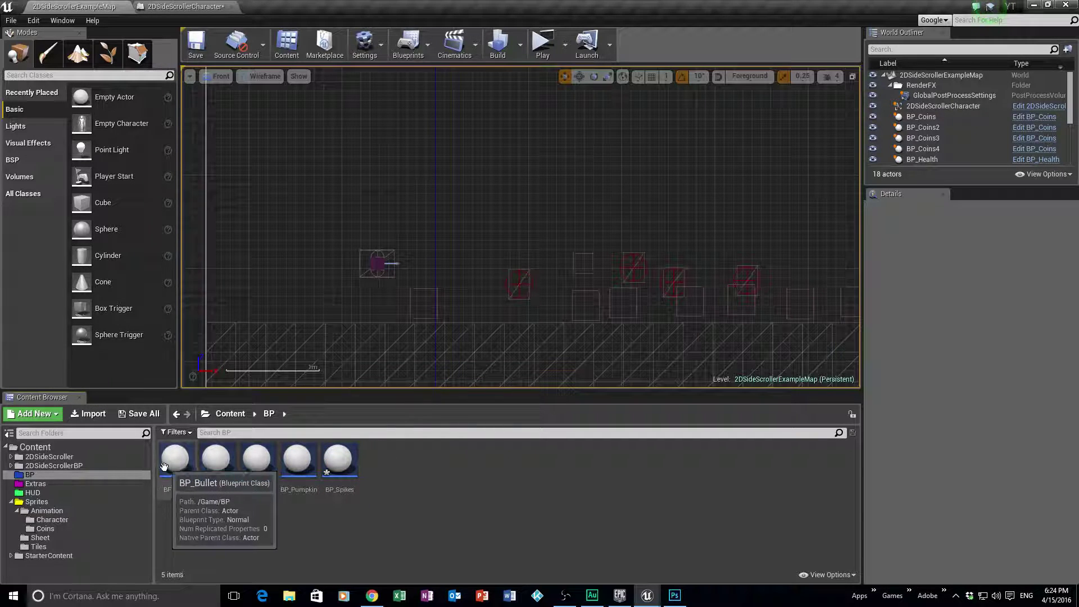
left_click(37, 501)
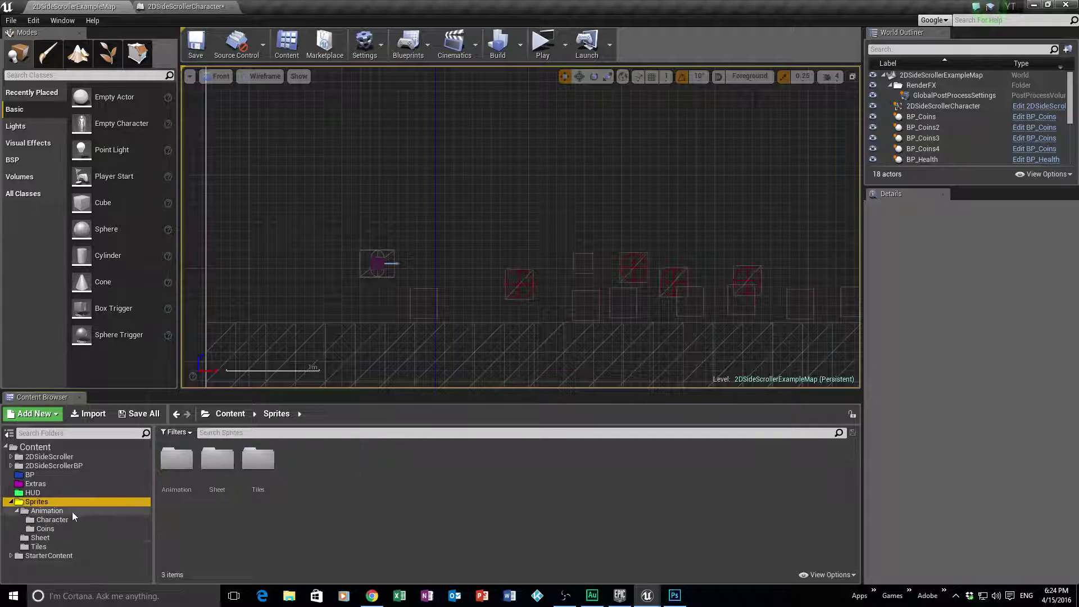
left_click(38, 547)
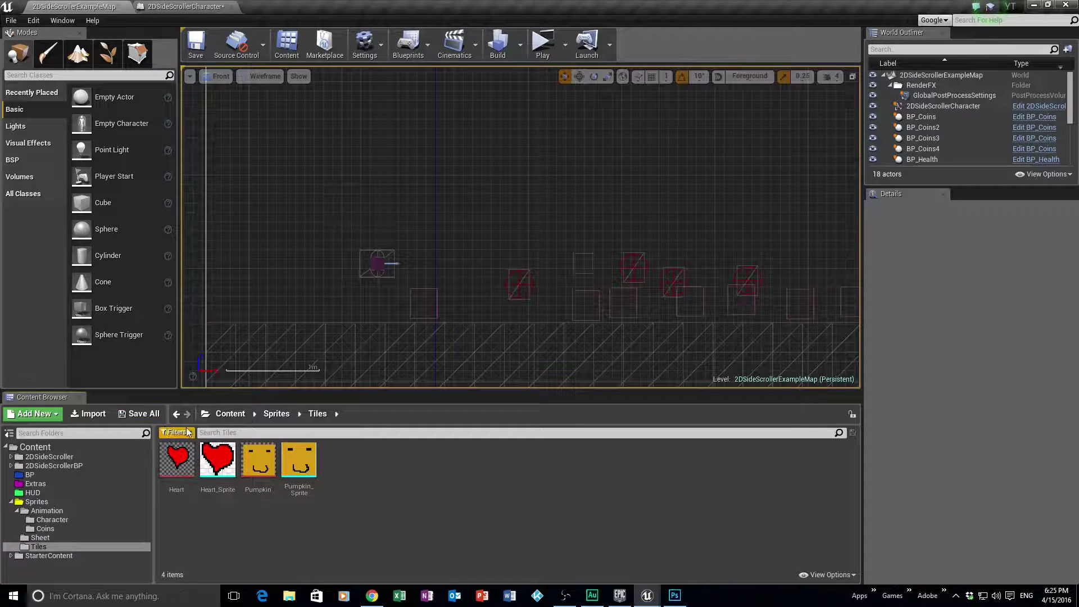
- Import the Spikes image from D:\Unreal\Projects\YT\SourceFiles\Tiles into Sprites > Tiles
left_click(89, 414)
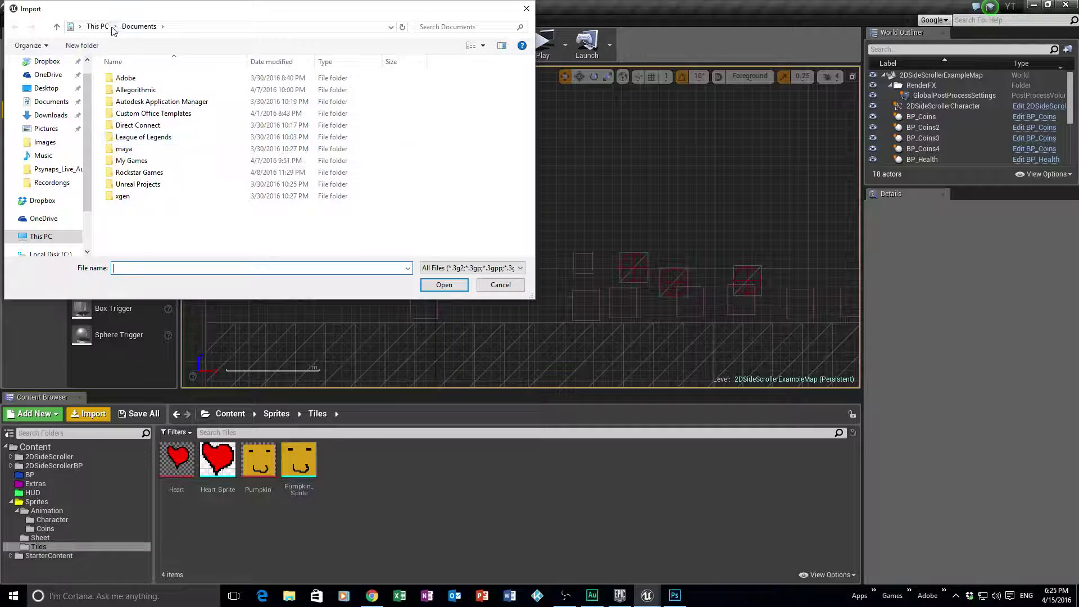
scroll(53, 227, "down", 1)
left_click(44, 201)
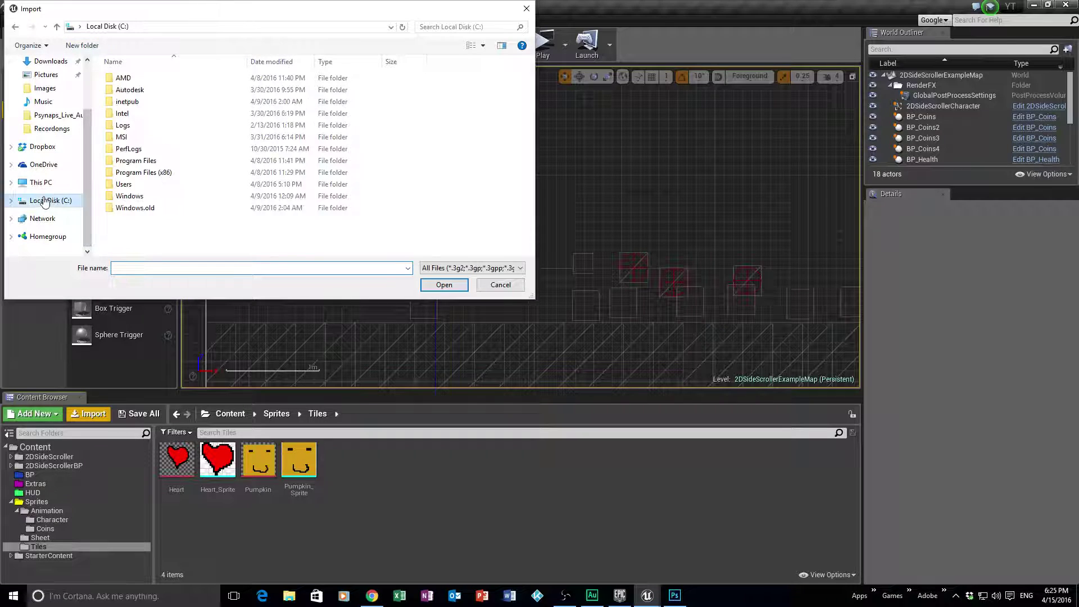
left_click(40, 182)
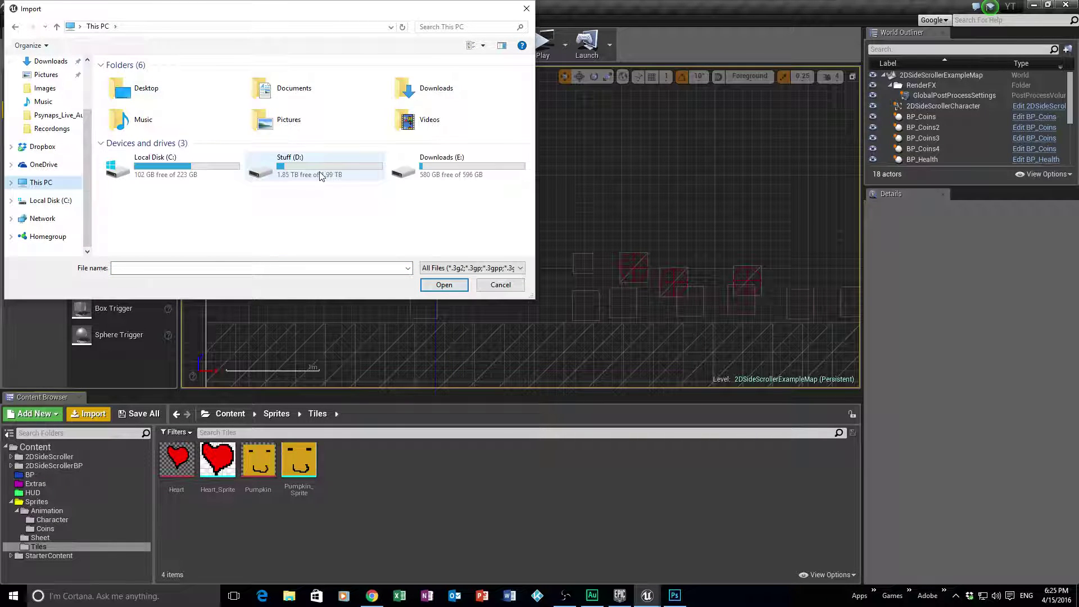
double_click(320, 176)
double_click(129, 128)
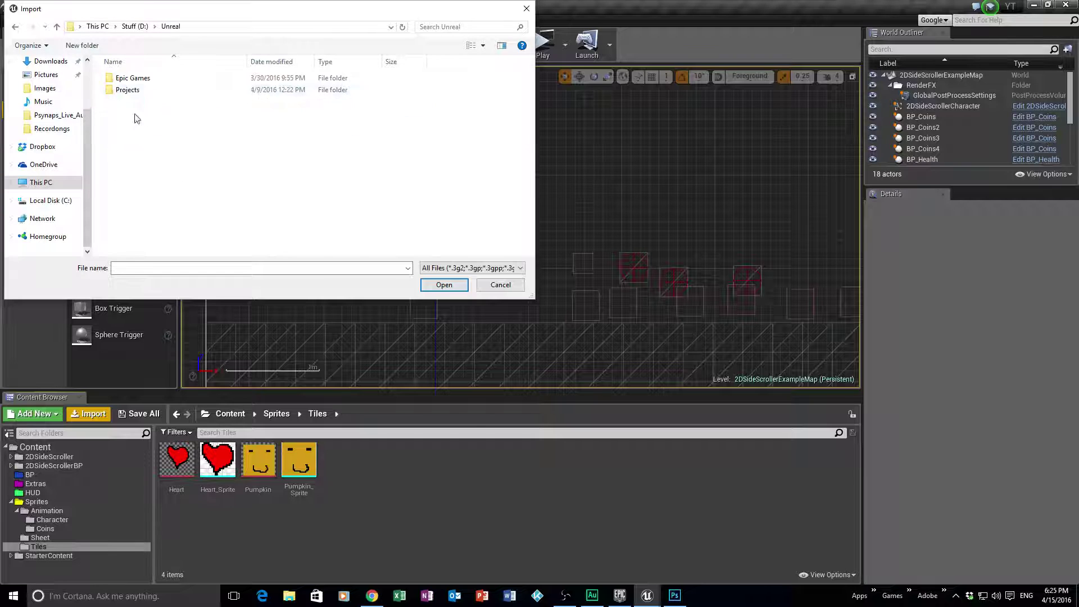
double_click(130, 90)
double_click(131, 78)
double_click(133, 125)
double_click(120, 101)
left_click(380, 109)
left_click(444, 285)
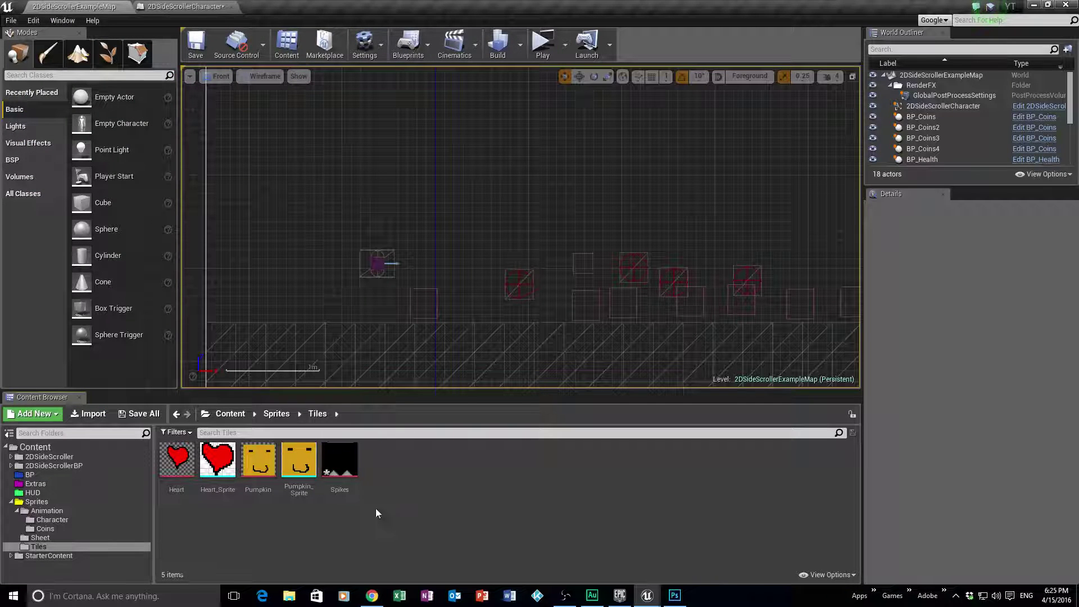
- Apply Paper2D texture settings to Spikes, then create Spikes_Sprite from it
right_click(342, 459)
mouse_move(405, 336)
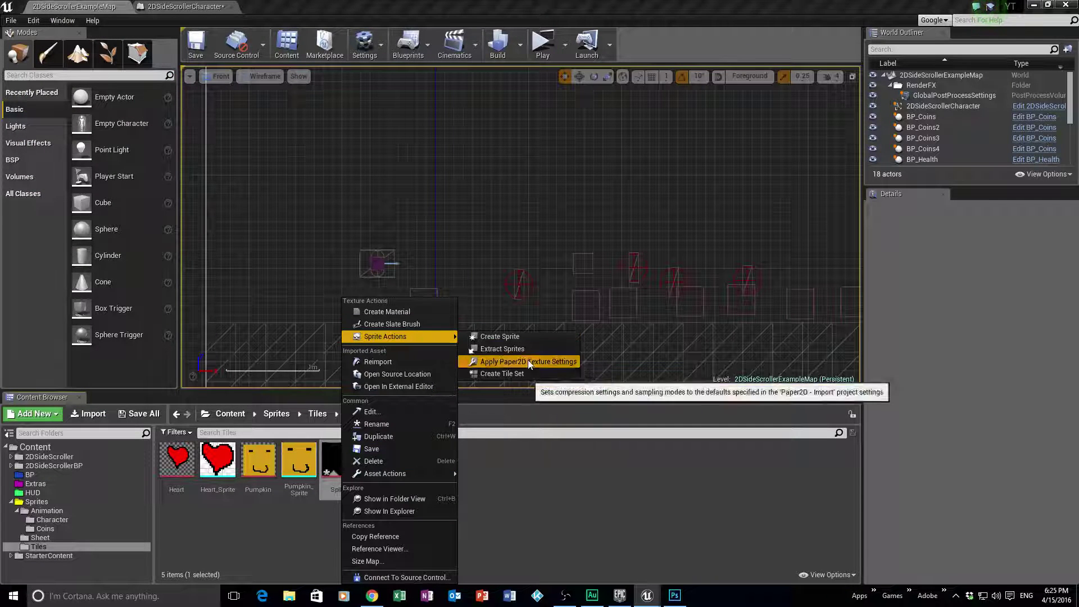
left_click(495, 359)
right_click(350, 461)
mouse_move(441, 337)
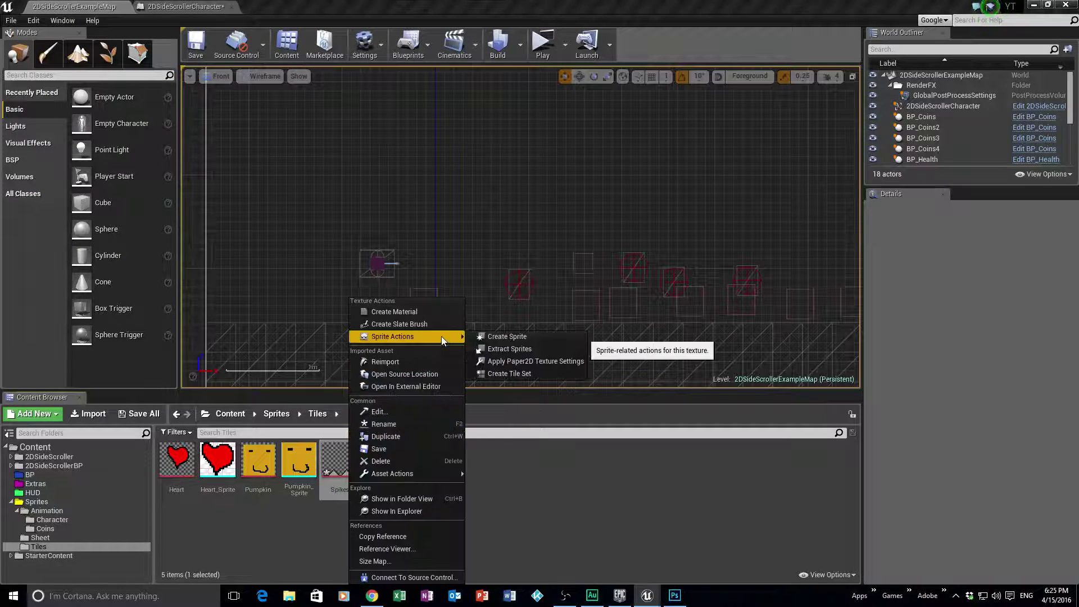
left_click(518, 334)
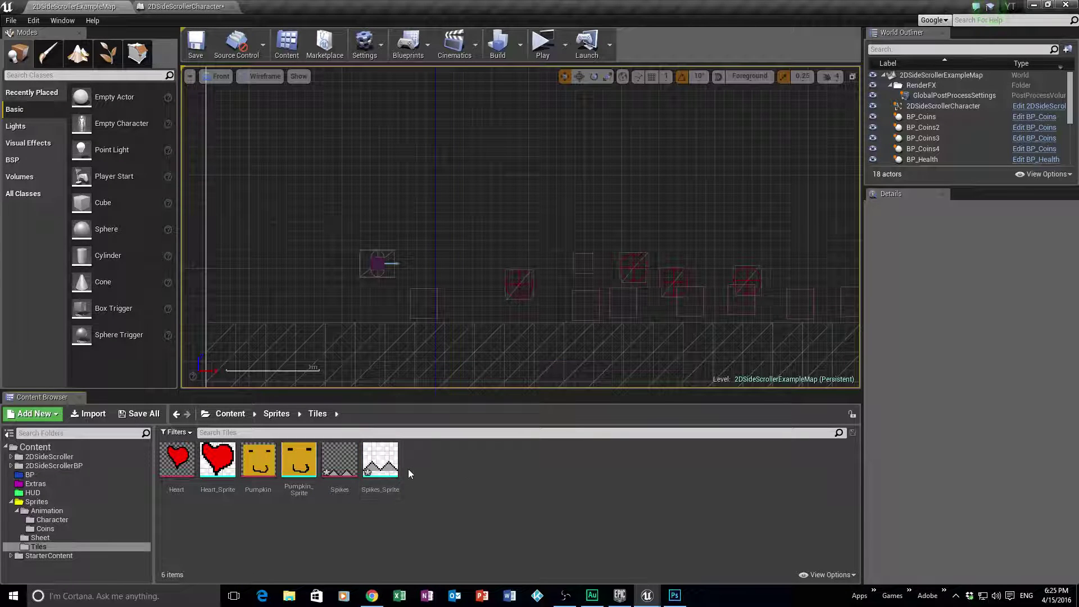
- Return to the BP folder in the Content Browser
right_click(385, 469)
left_click(476, 463)
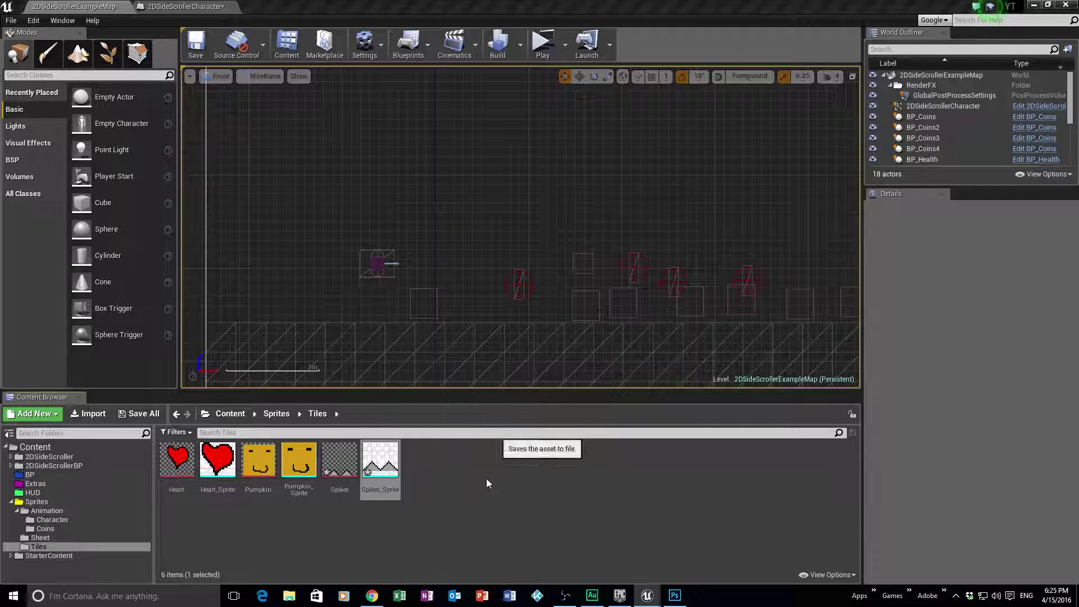
left_click(60, 475)
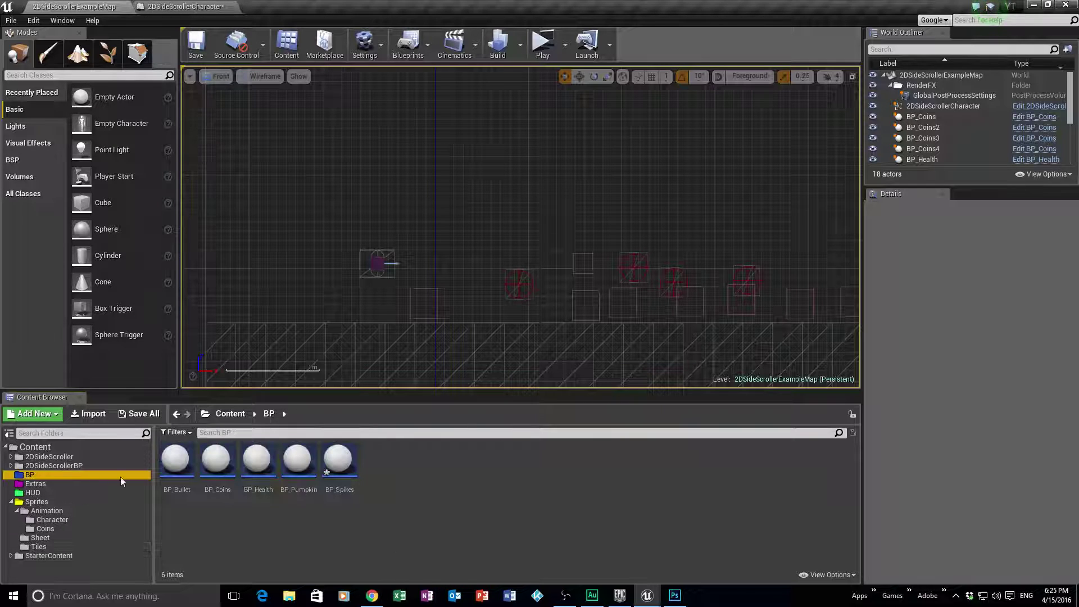
- Open BP_Spikes and add a Paper Sprite component found by searching 'sprite'
double_click(337, 461)
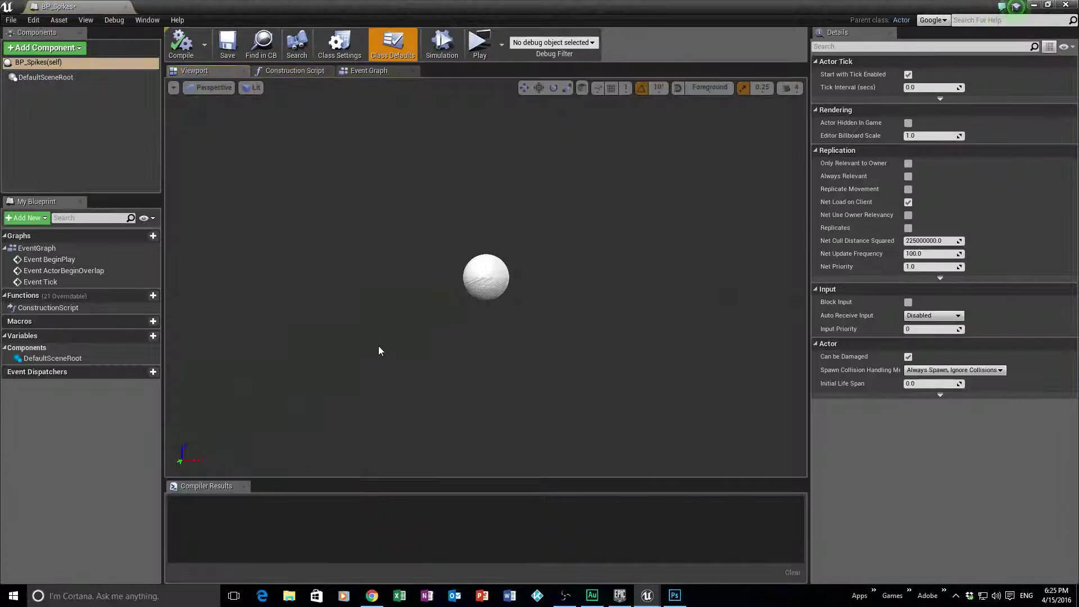
left_click(46, 48)
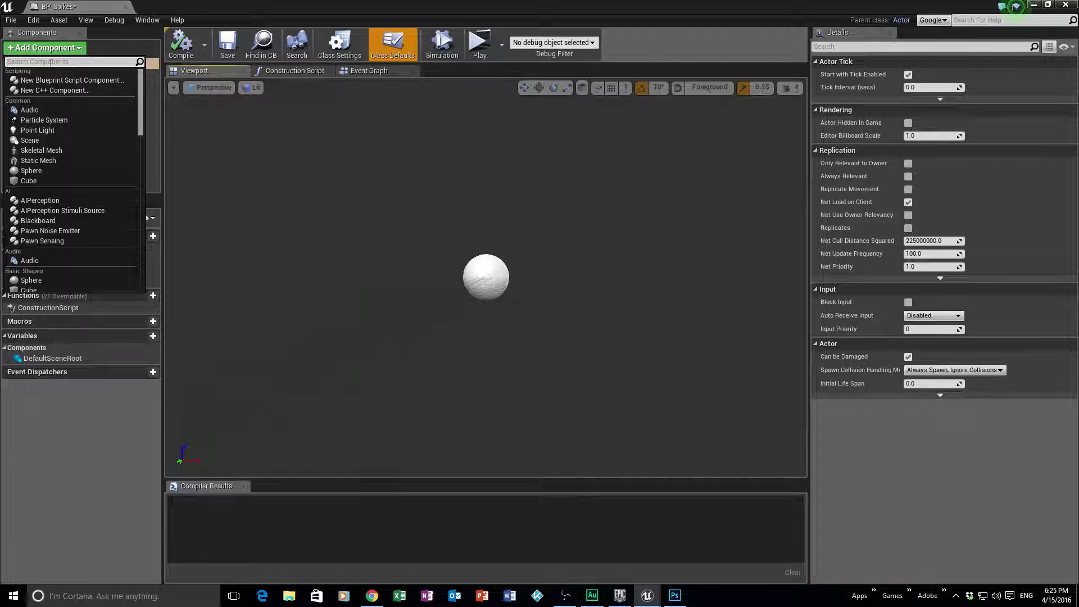
type("sprite")
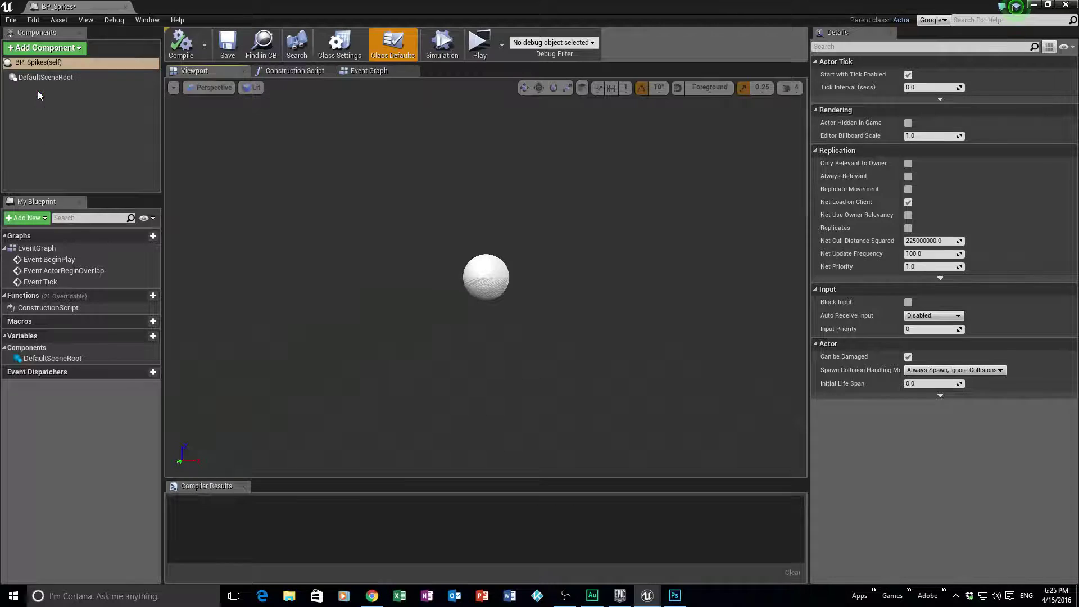
left_click(52, 90)
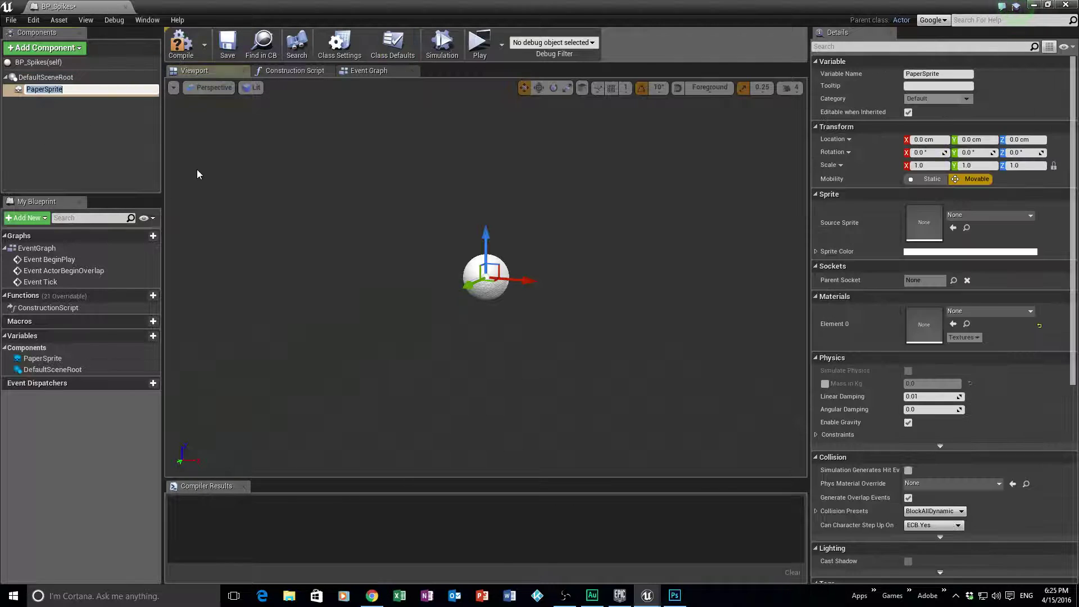
- Set the PaperSprite's Source Sprite to Spikes_Sprite via the asset picker search
left_click(963, 217)
scroll(972, 348, "down", 1)
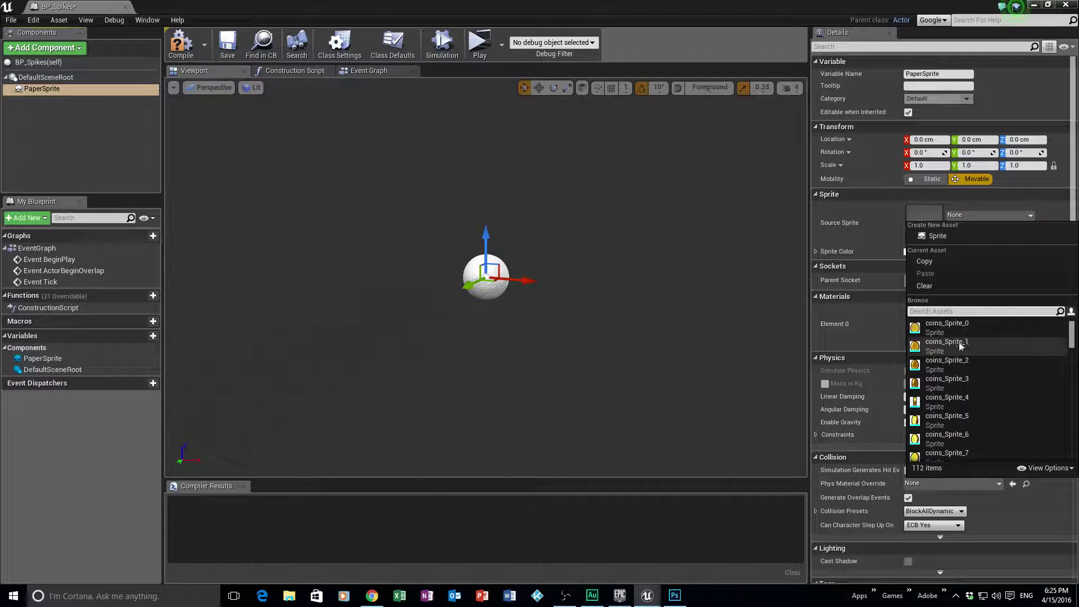
type("sppike")
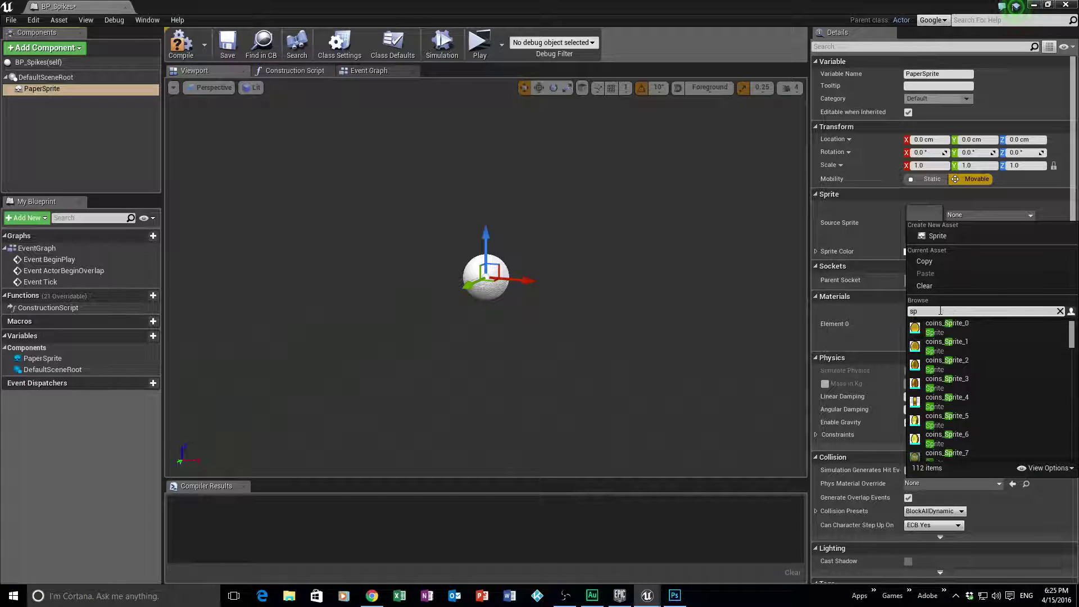
key("BackSpace")
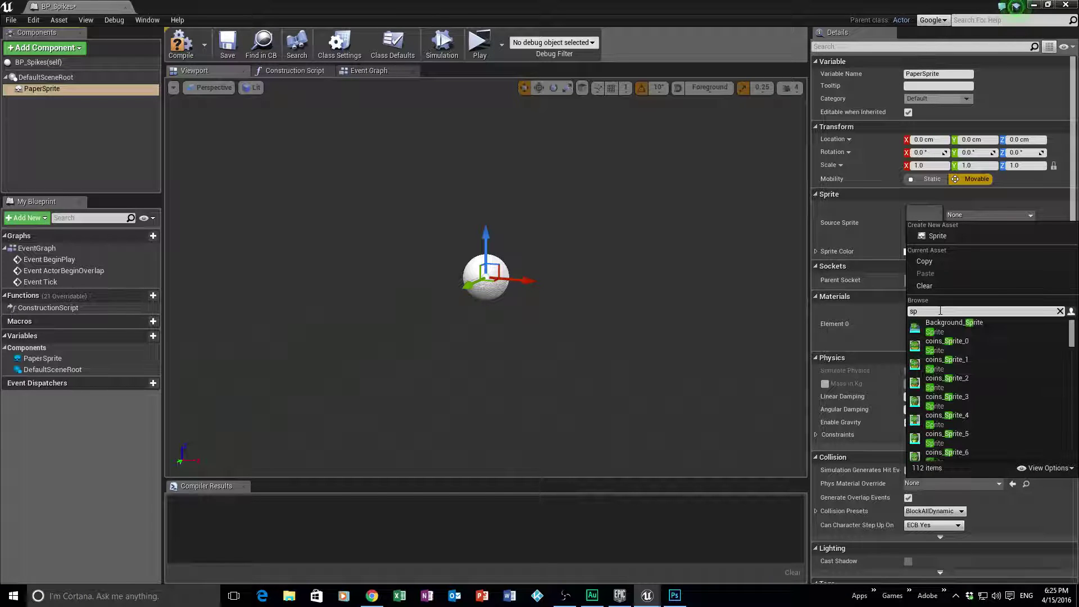
type("ike")
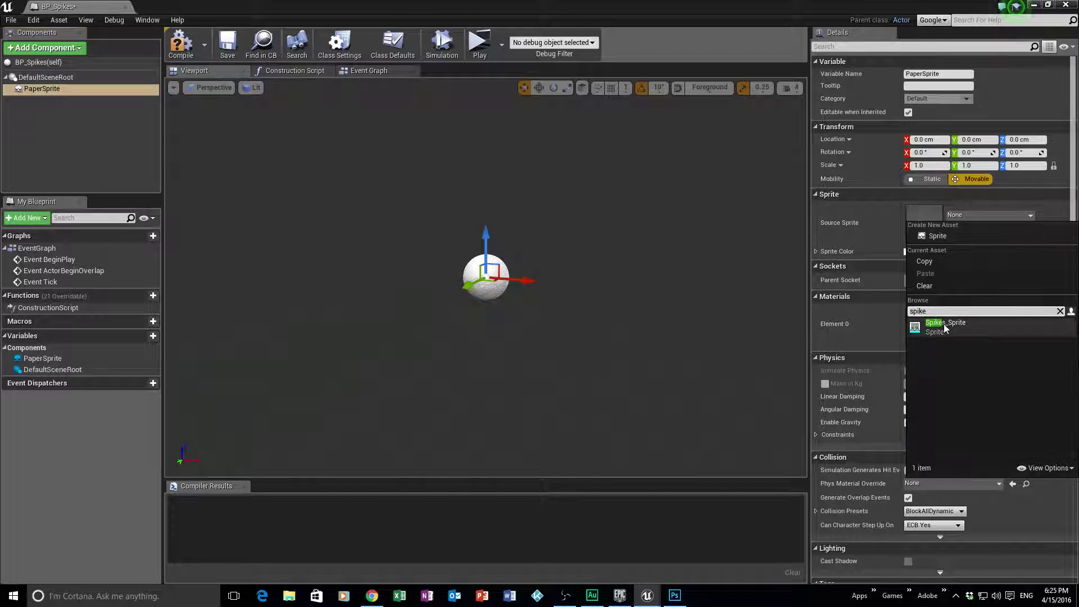
left_click(950, 327)
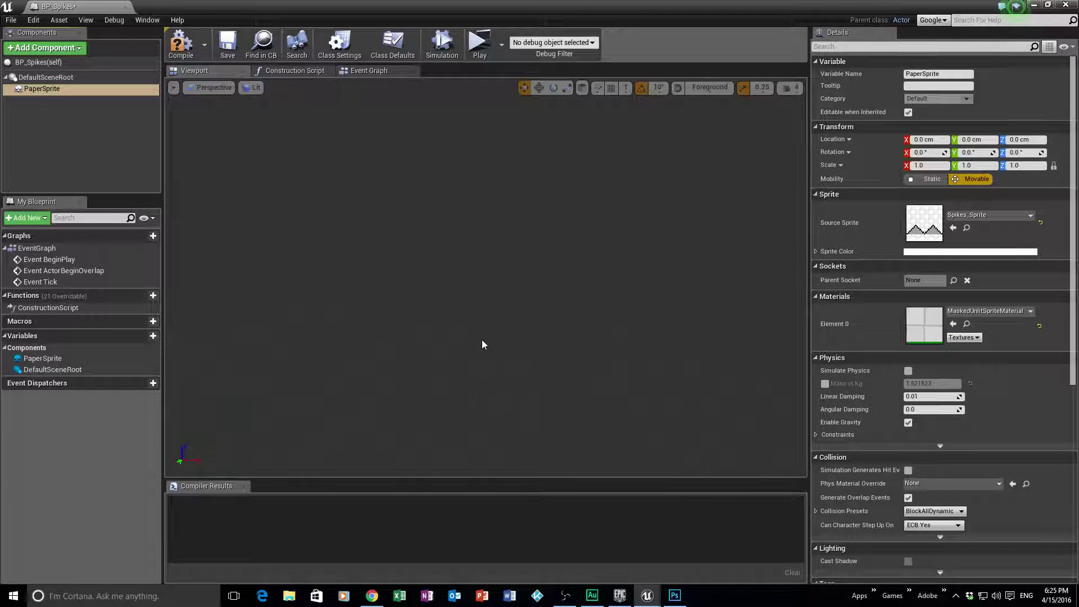
- Make PaperSprite the blueprint's root component in place of DefaultSceneRoot
left_click_drag(38, 98, 33, 78)
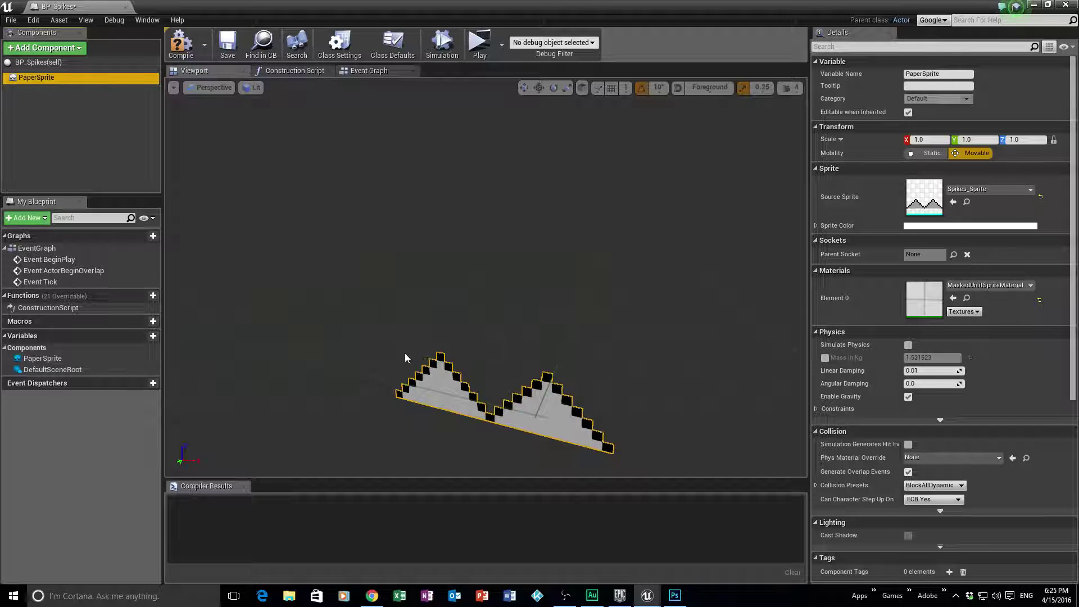
left_click(75, 152)
left_click(513, 408)
scroll(497, 355, "down", 5)
scroll(497, 351, "up", 5)
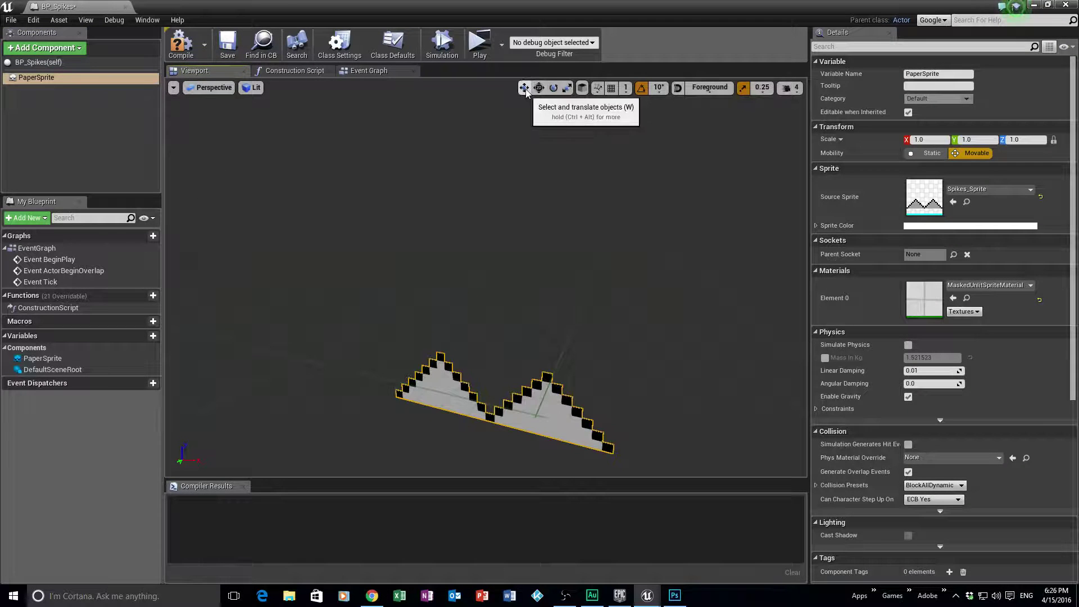